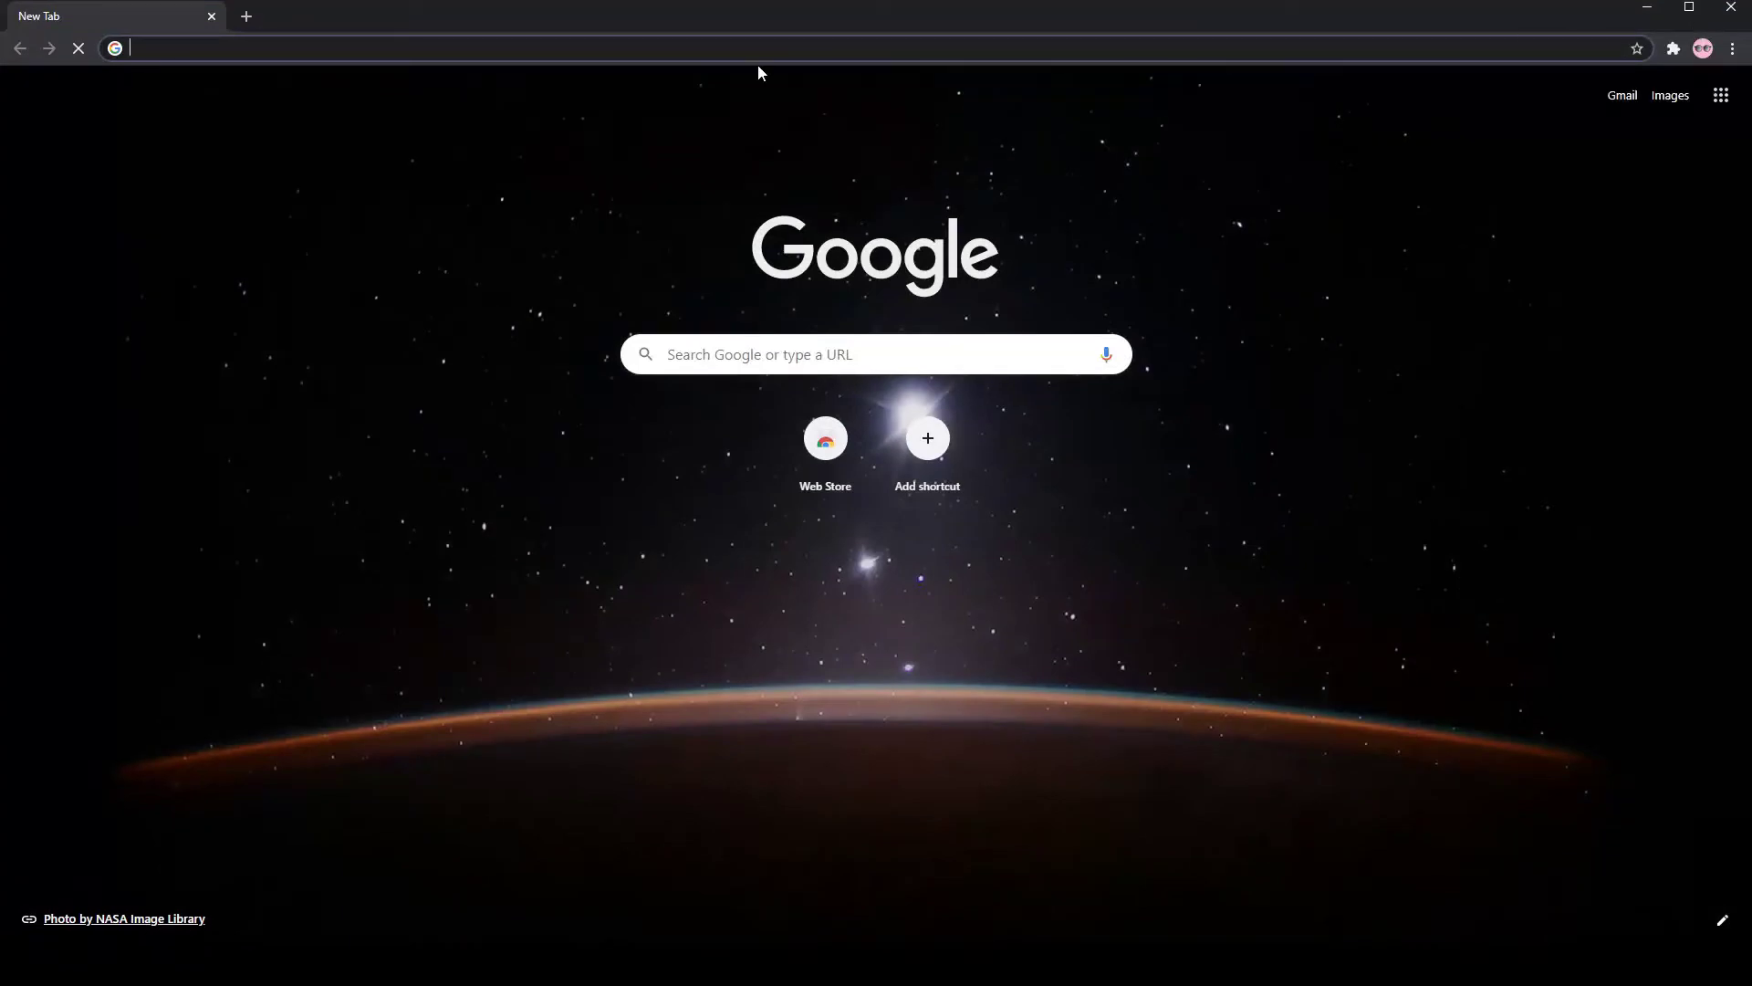
Open Google Translate from the 'google tran' search suggestion and dismiss the history-changes notice
{"action": "type", "text": "google "}
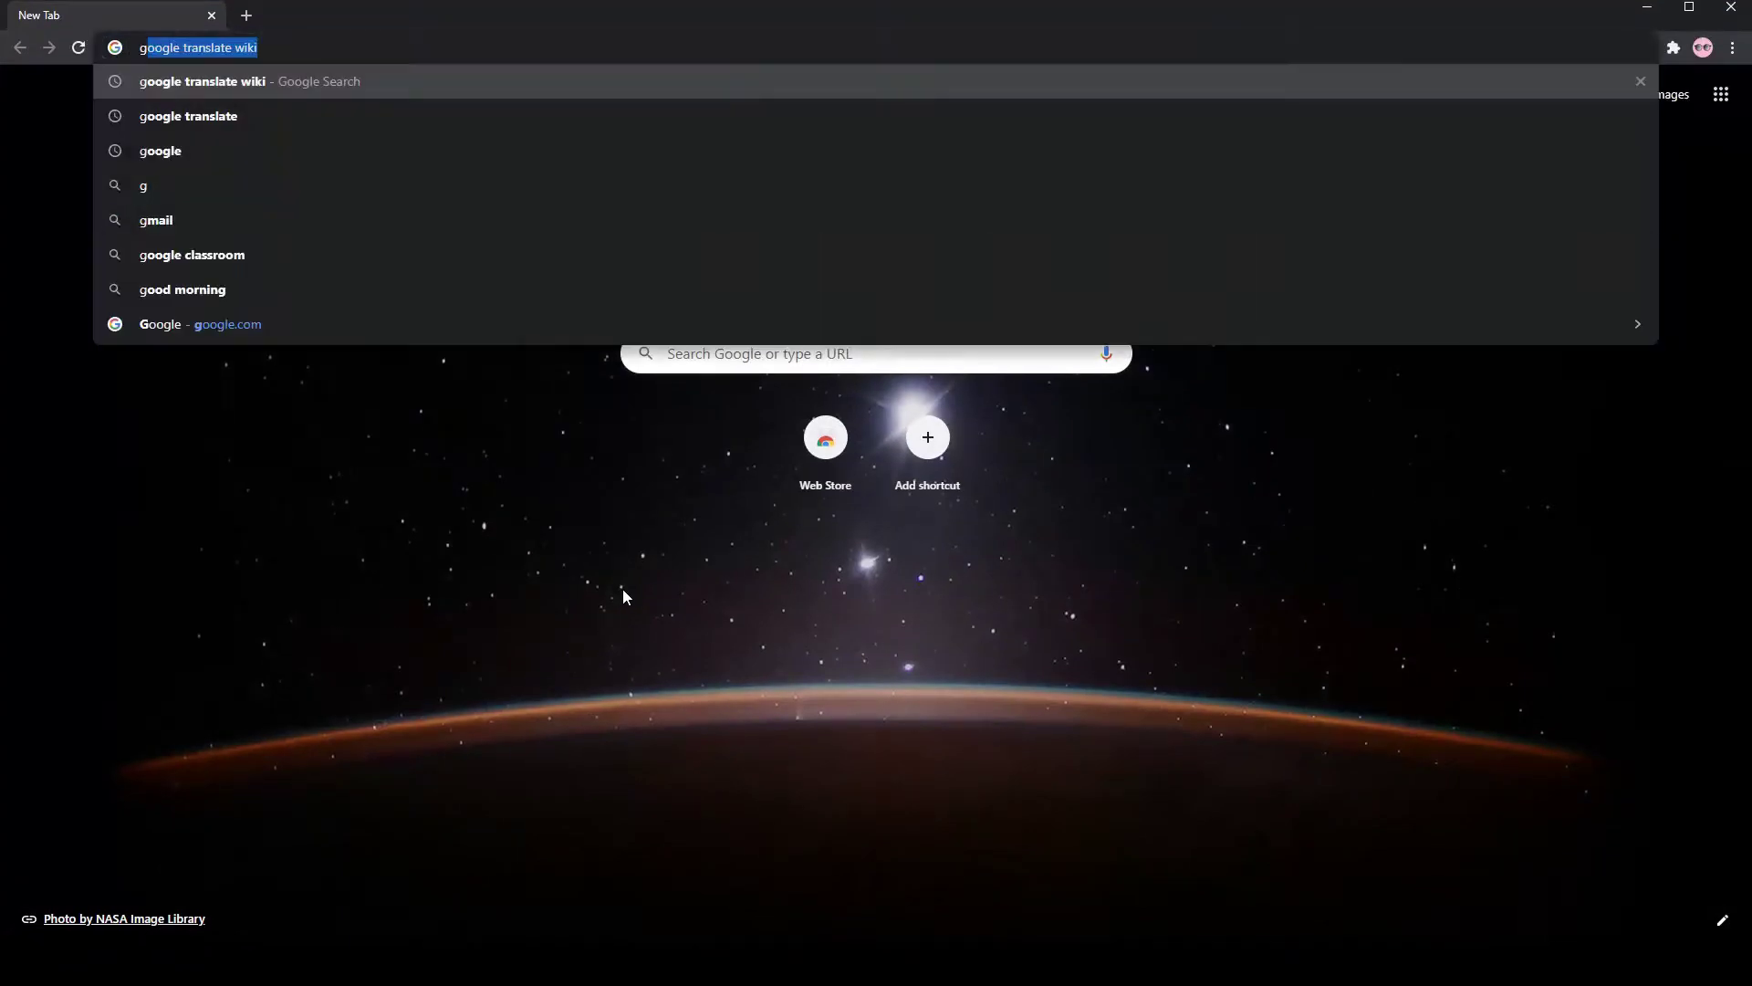
{"action": "type", "text": "tran"}
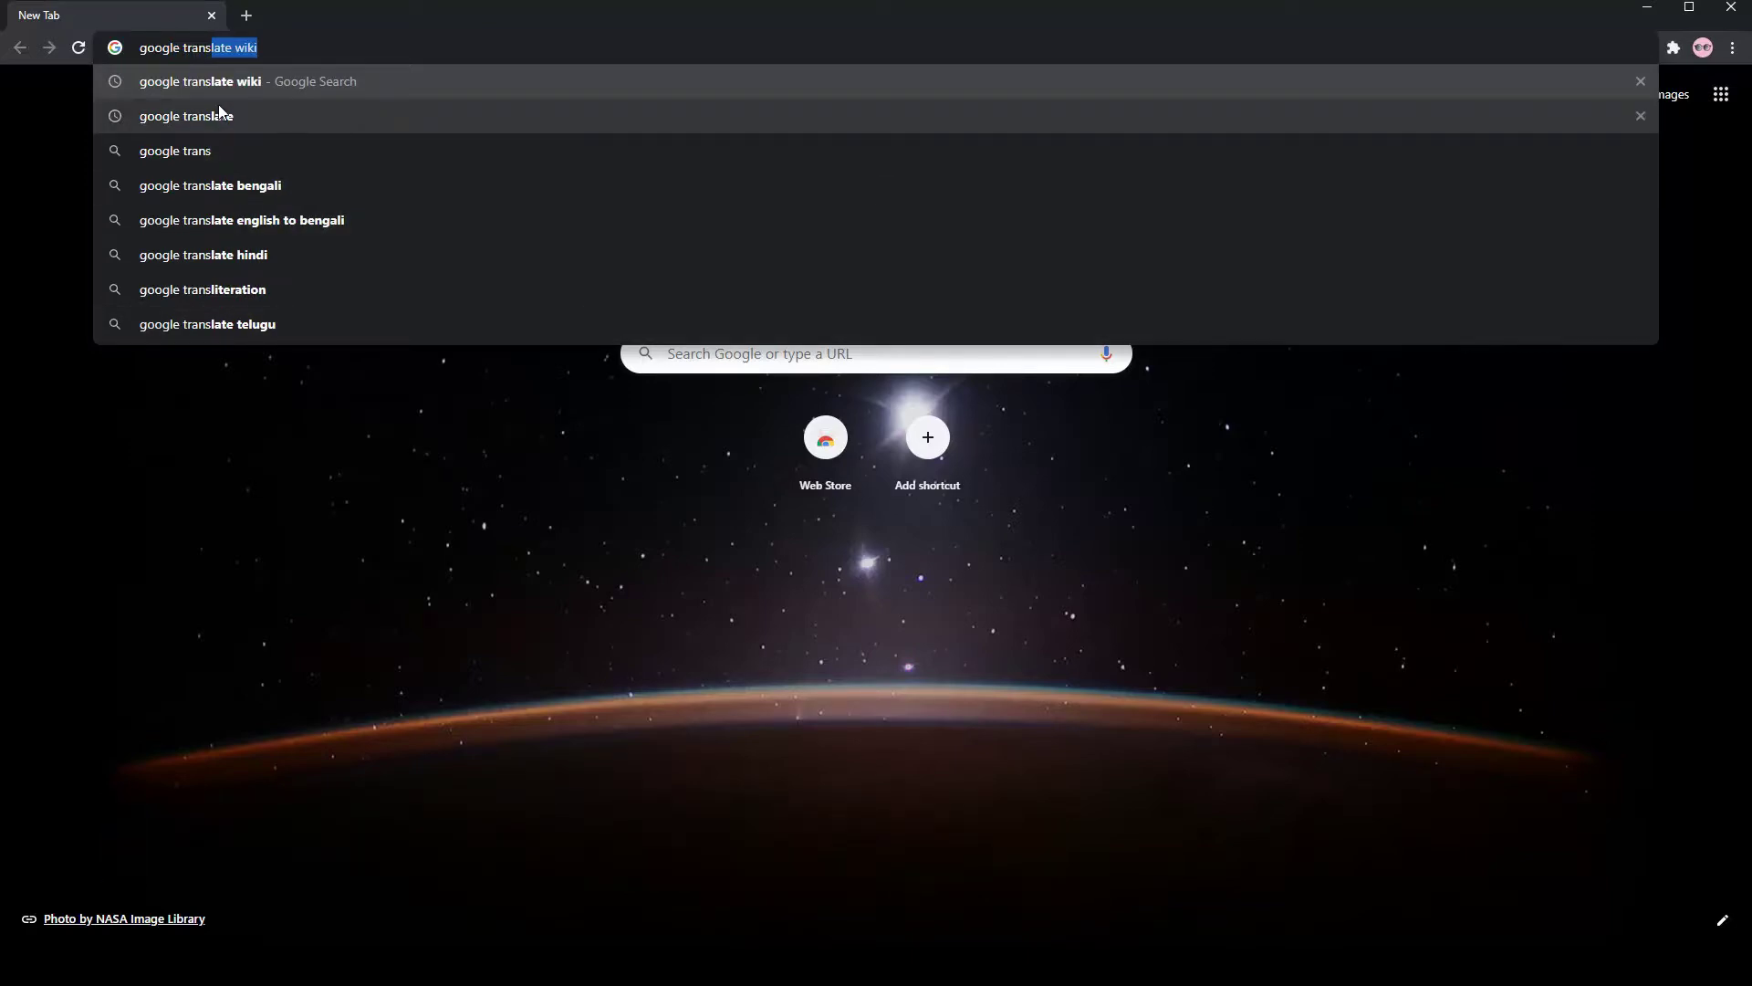
{"action": "left_click", "coordinate": [219, 111]}
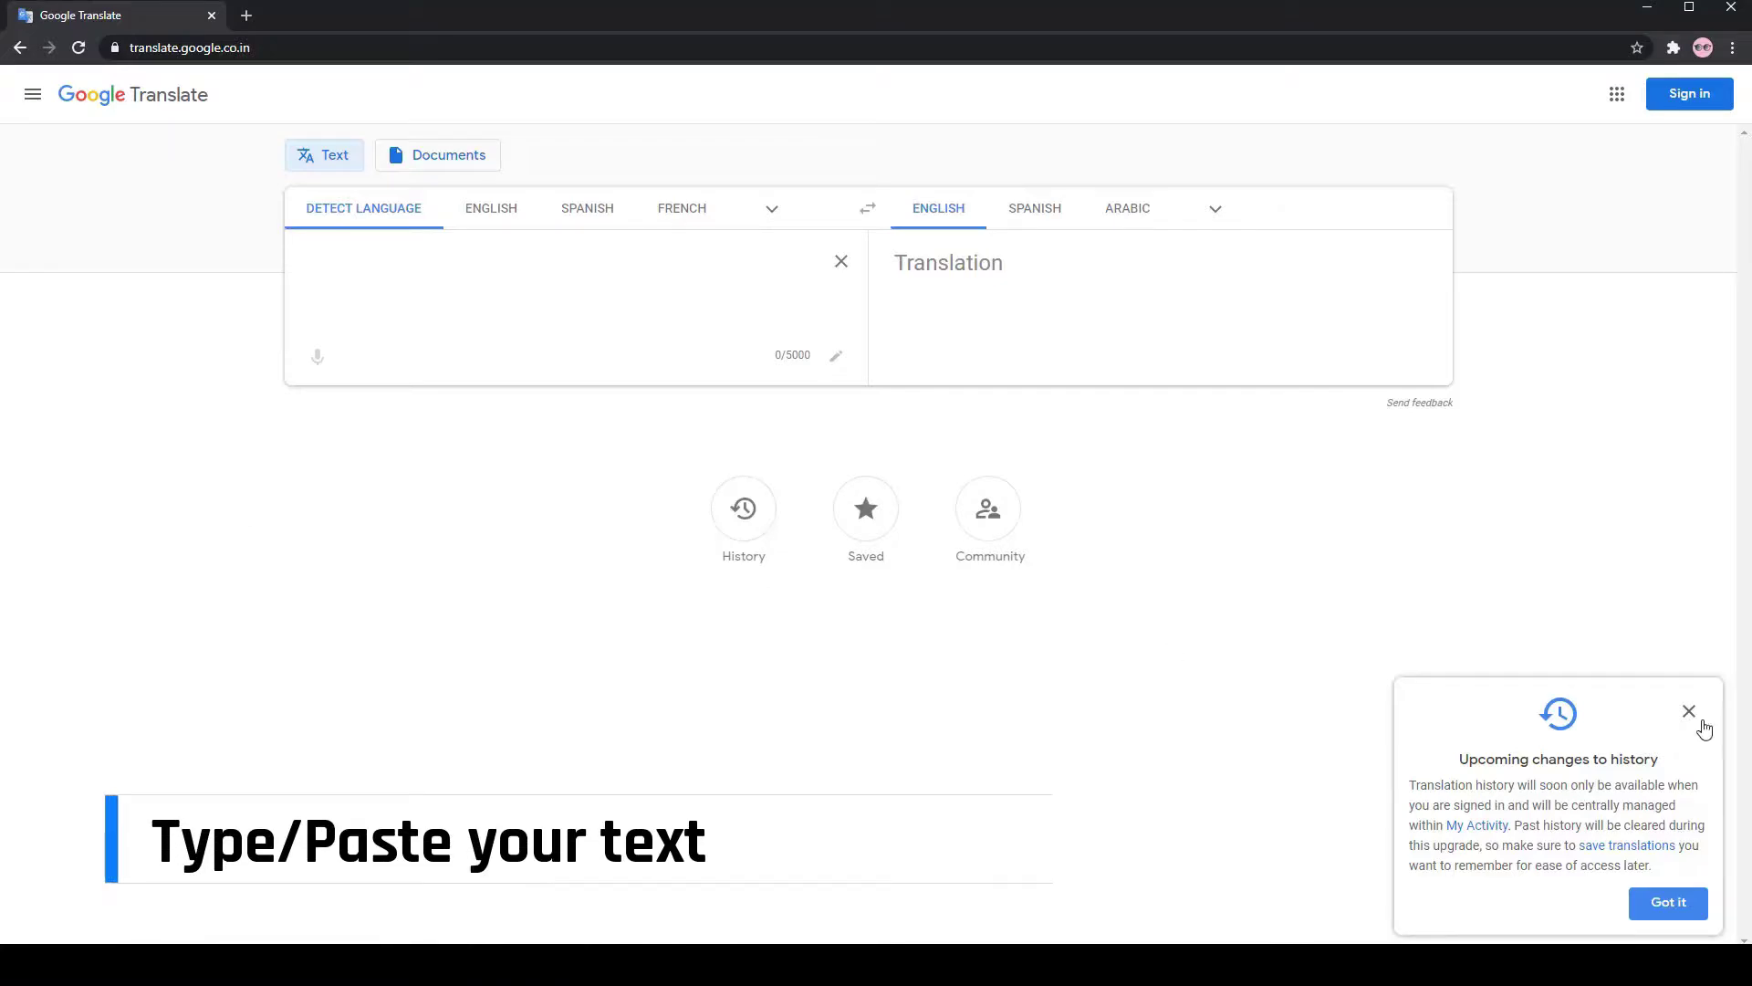
{"action": "left_click", "coordinate": [1700, 722]}
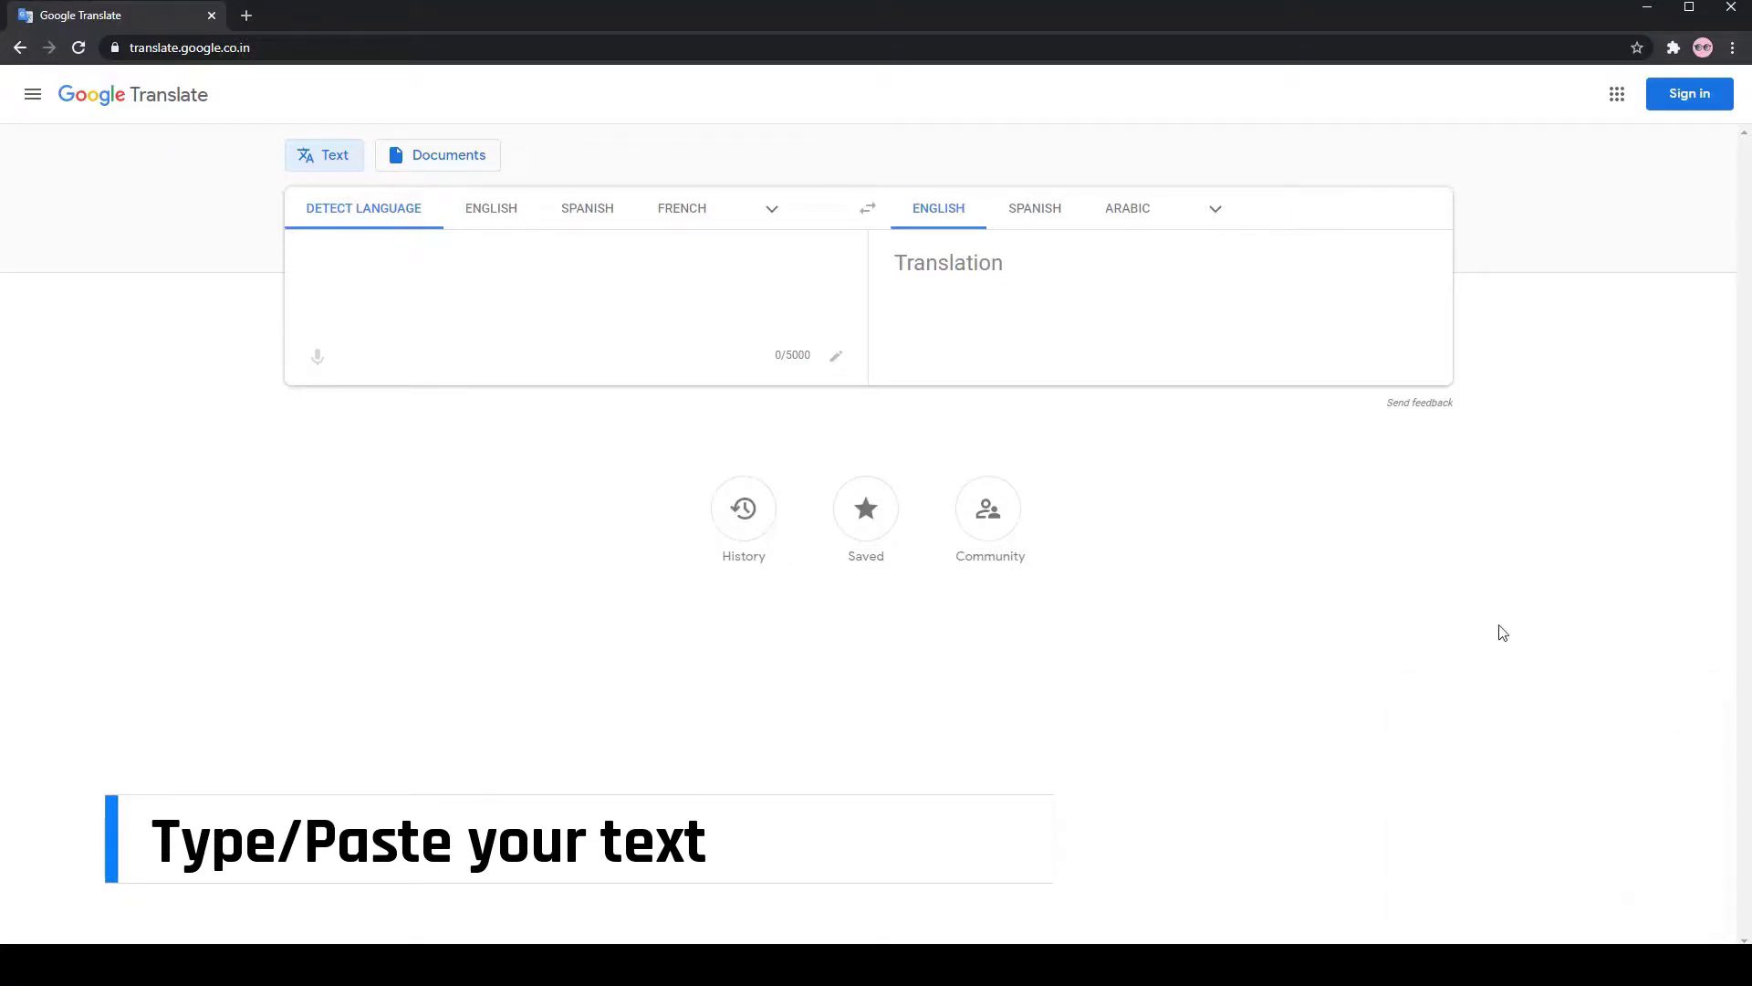
In a new tab, search for and open the Google Translate Wikipedia article
{"action": "left_click", "coordinate": [256, 14]}
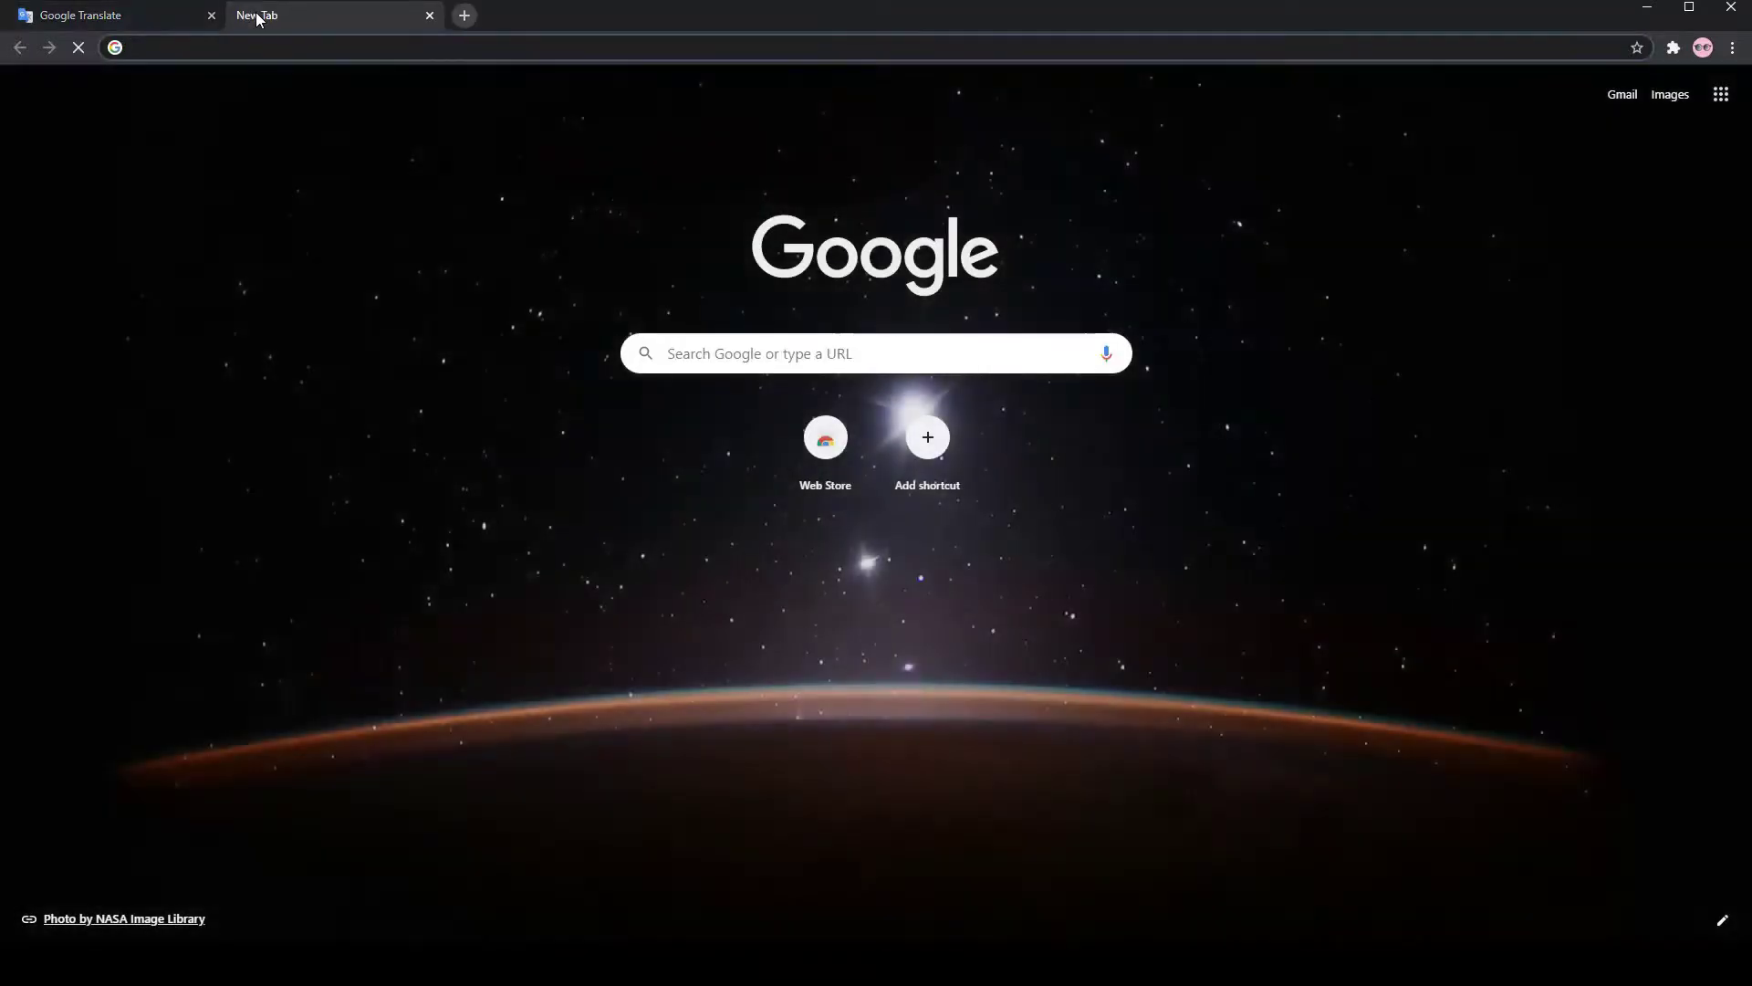
{"action": "type", "text": "g"}
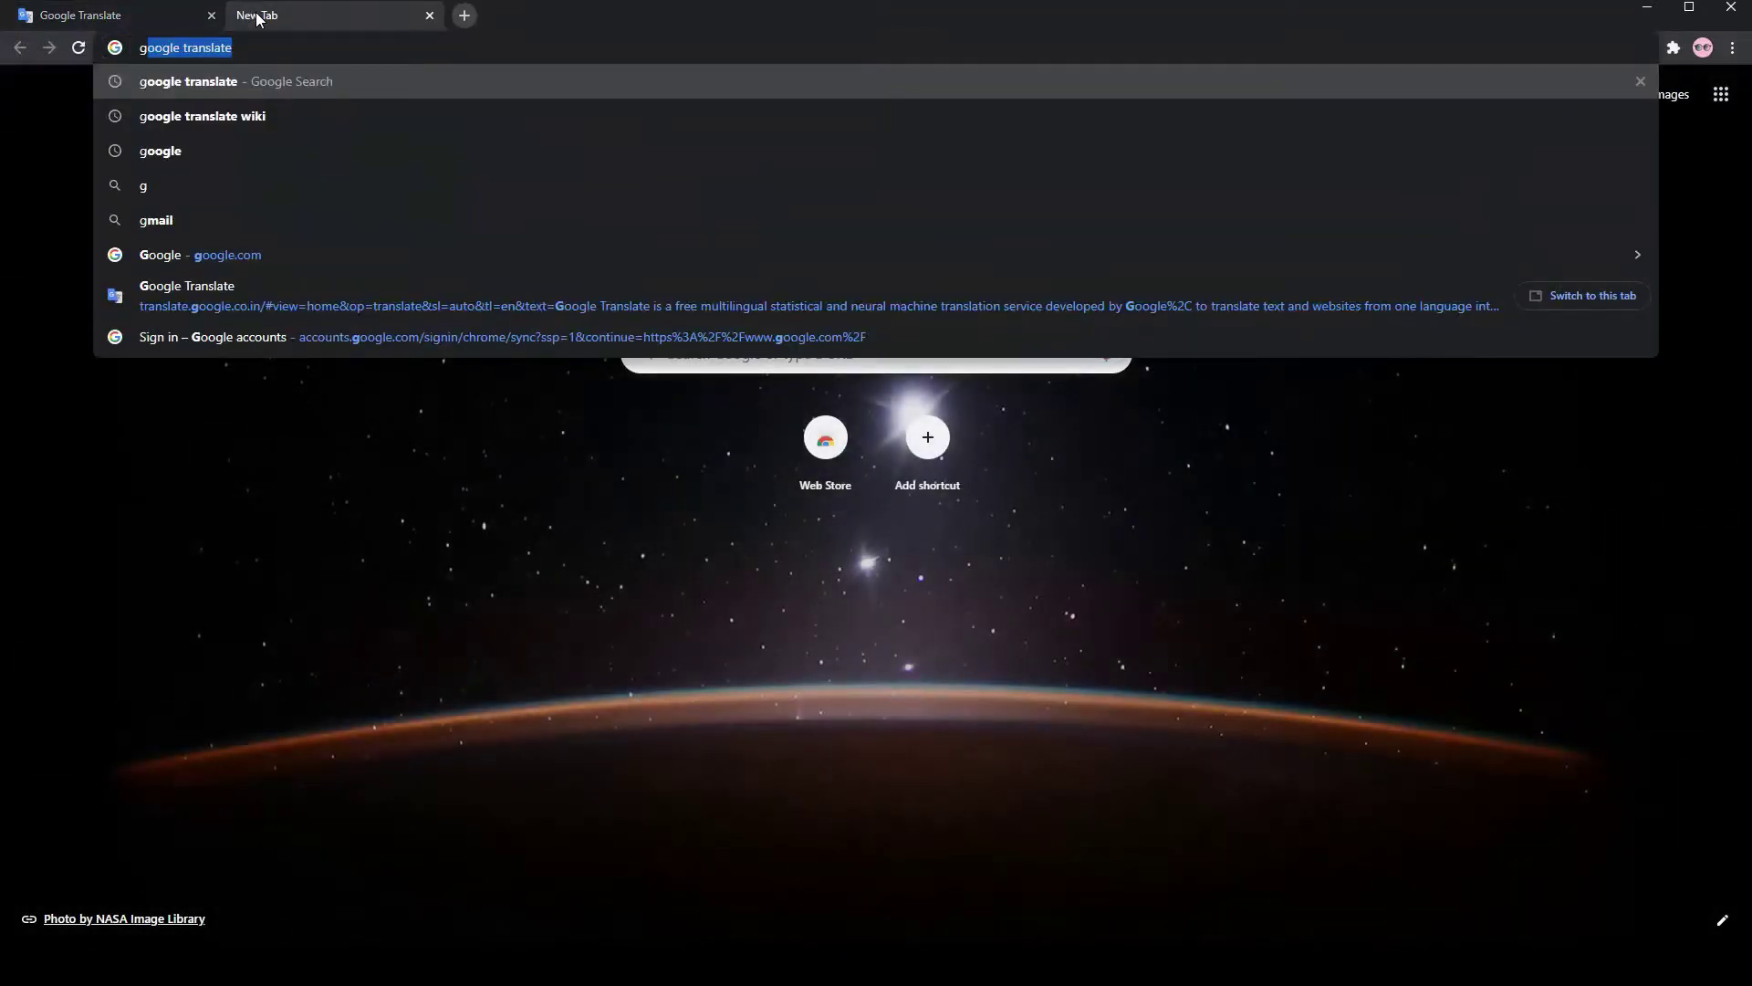
{"action": "left_click", "coordinate": [247, 116]}
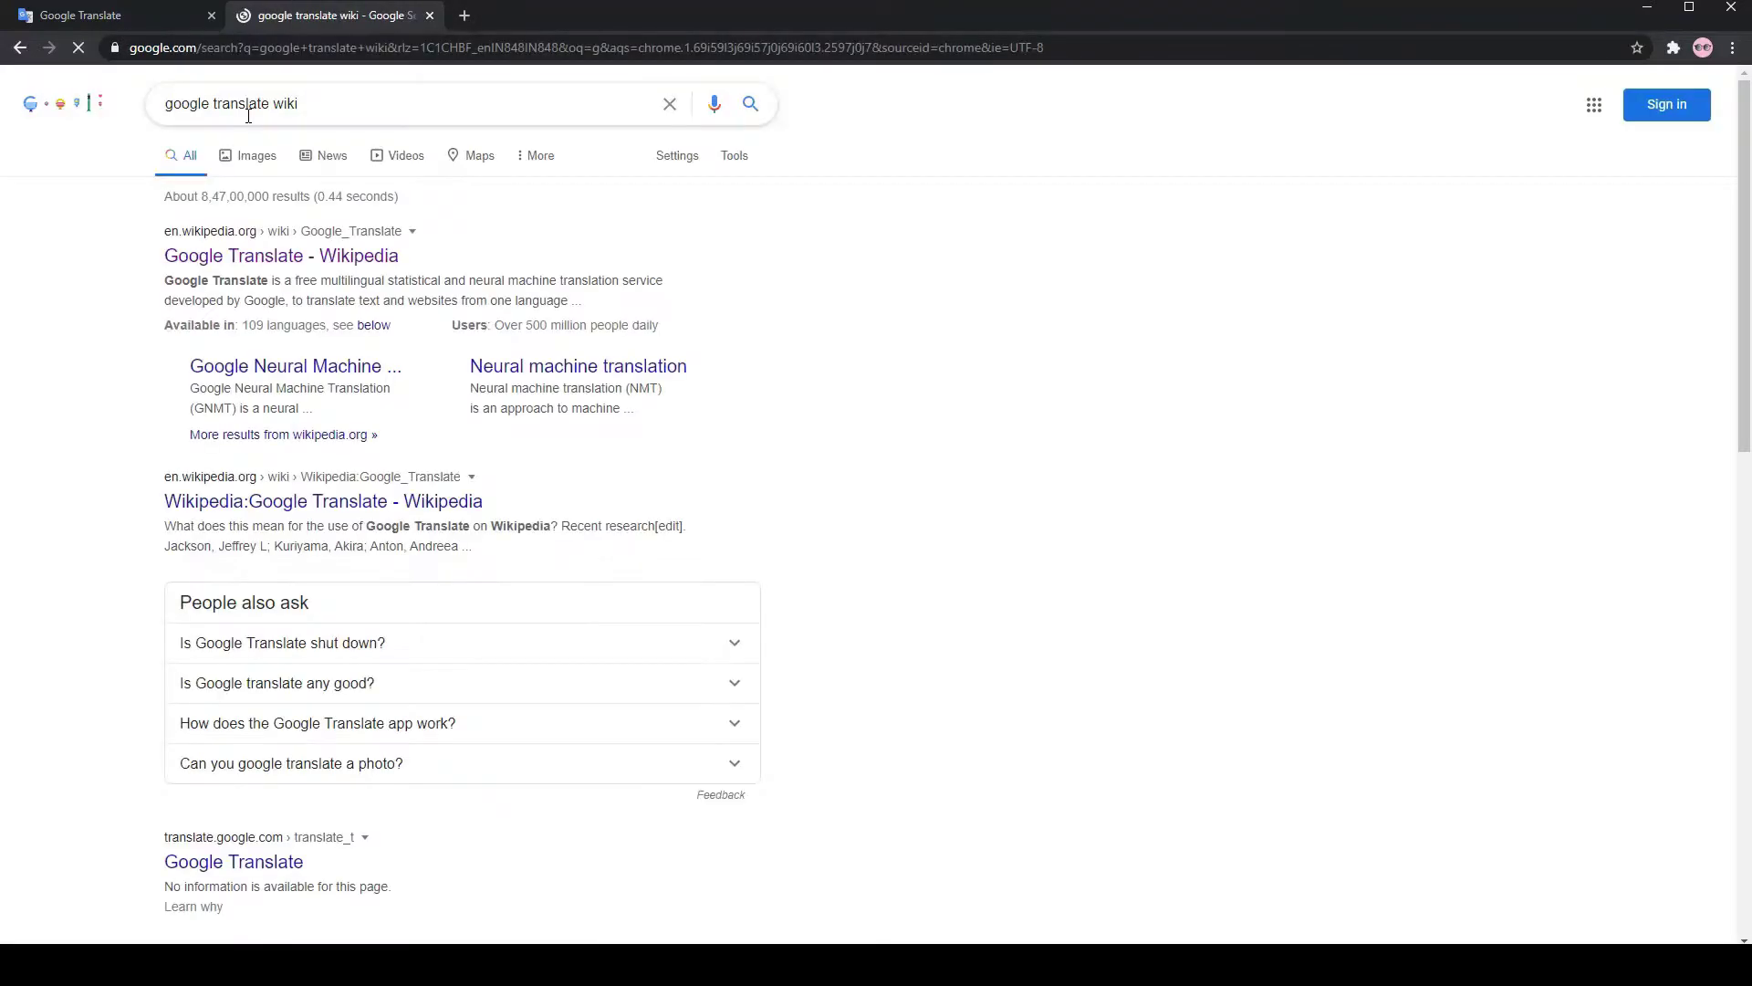
{"action": "left_click", "coordinate": [276, 251]}
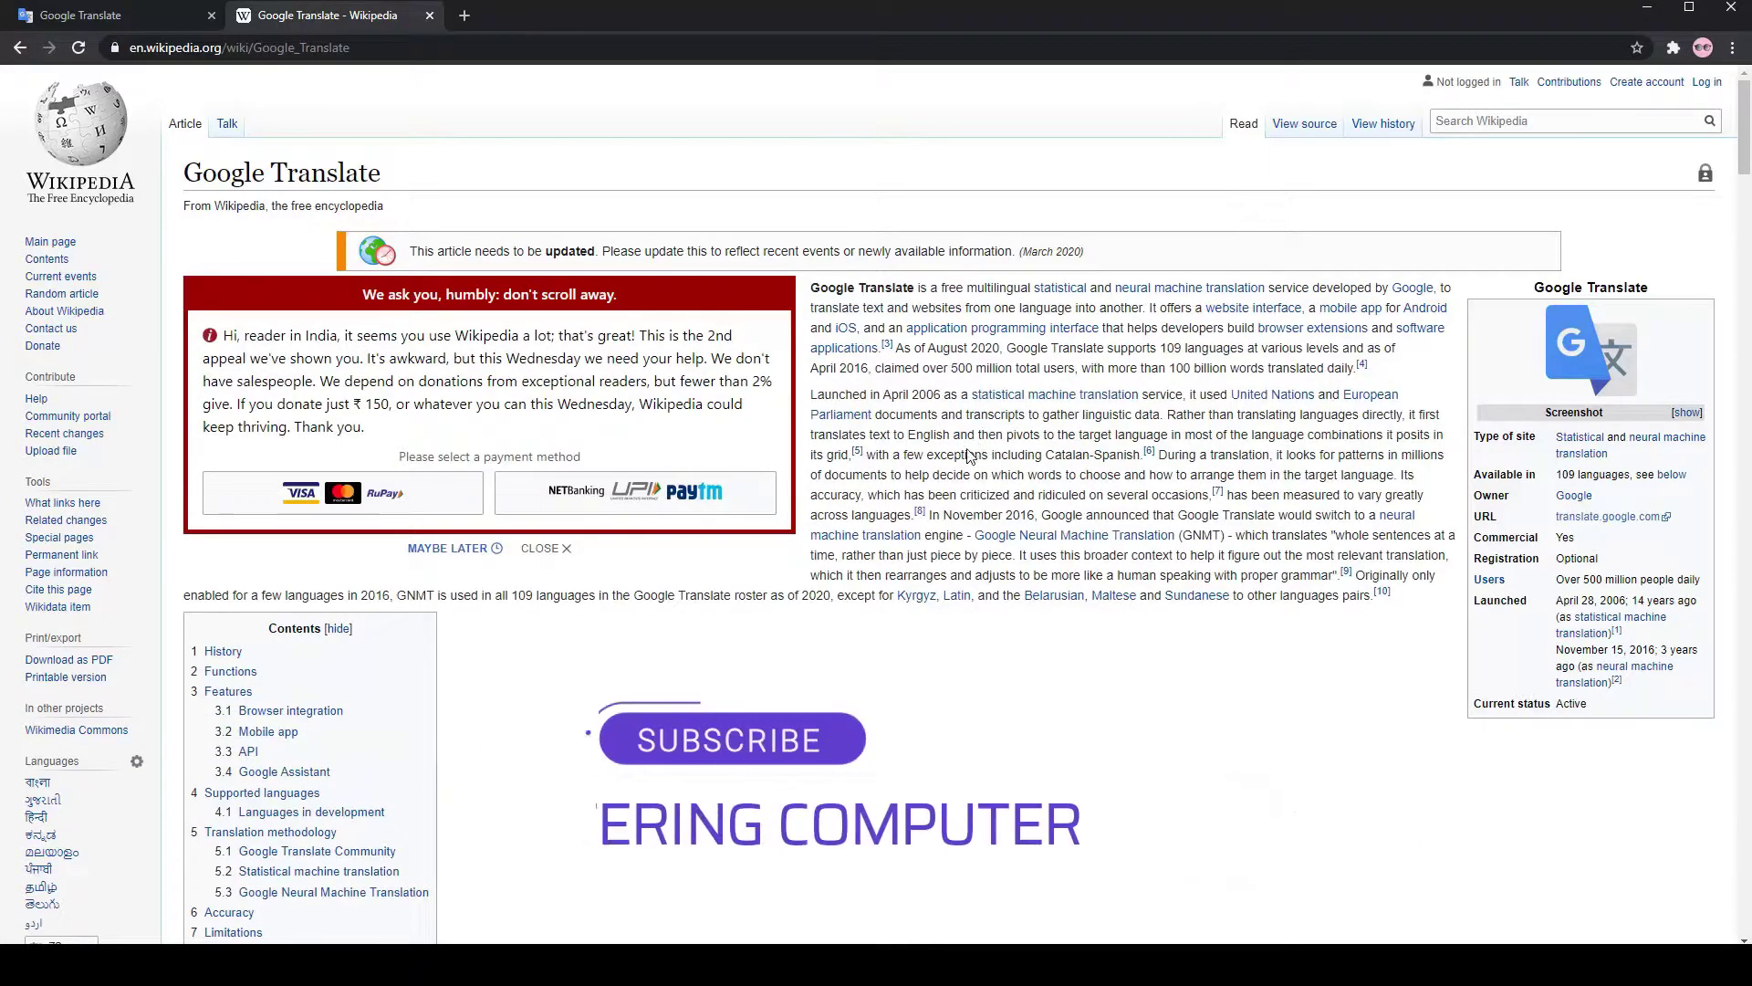
Close the donation banner and copy the article's opening paragraph
{"action": "left_click", "coordinate": [539, 548]}
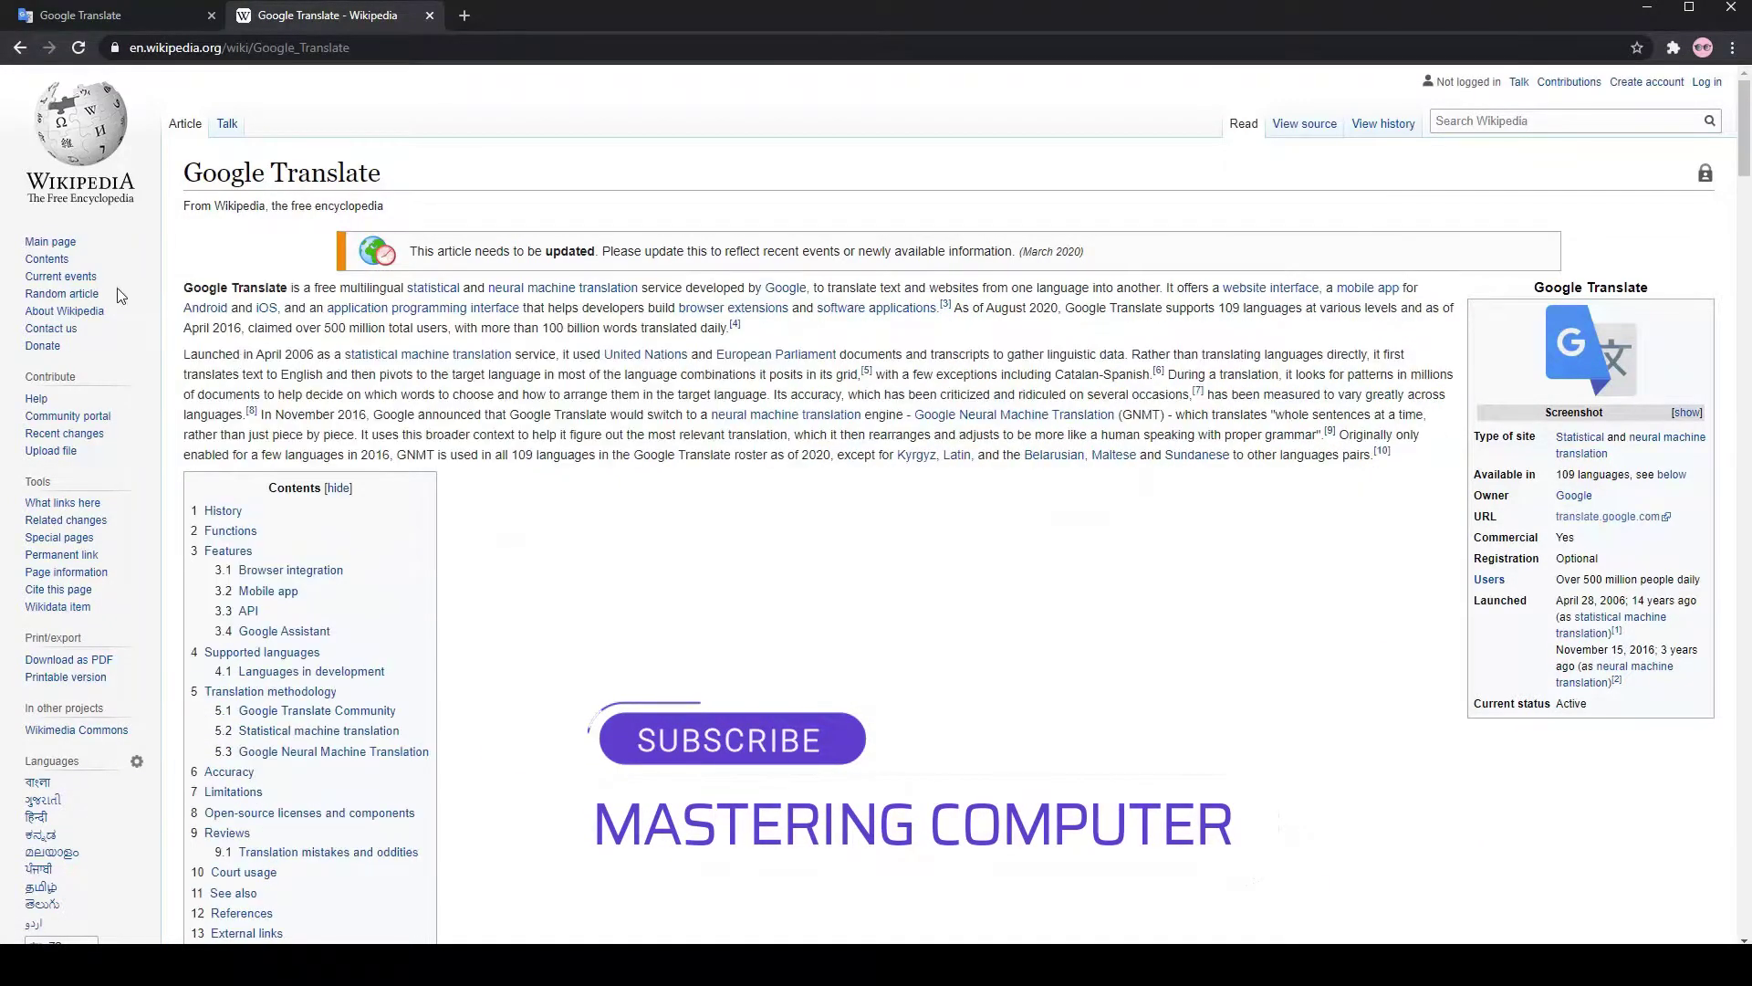
{"action": "left_click_drag", "start_coordinate": [186, 288], "coordinate": [937, 310]}
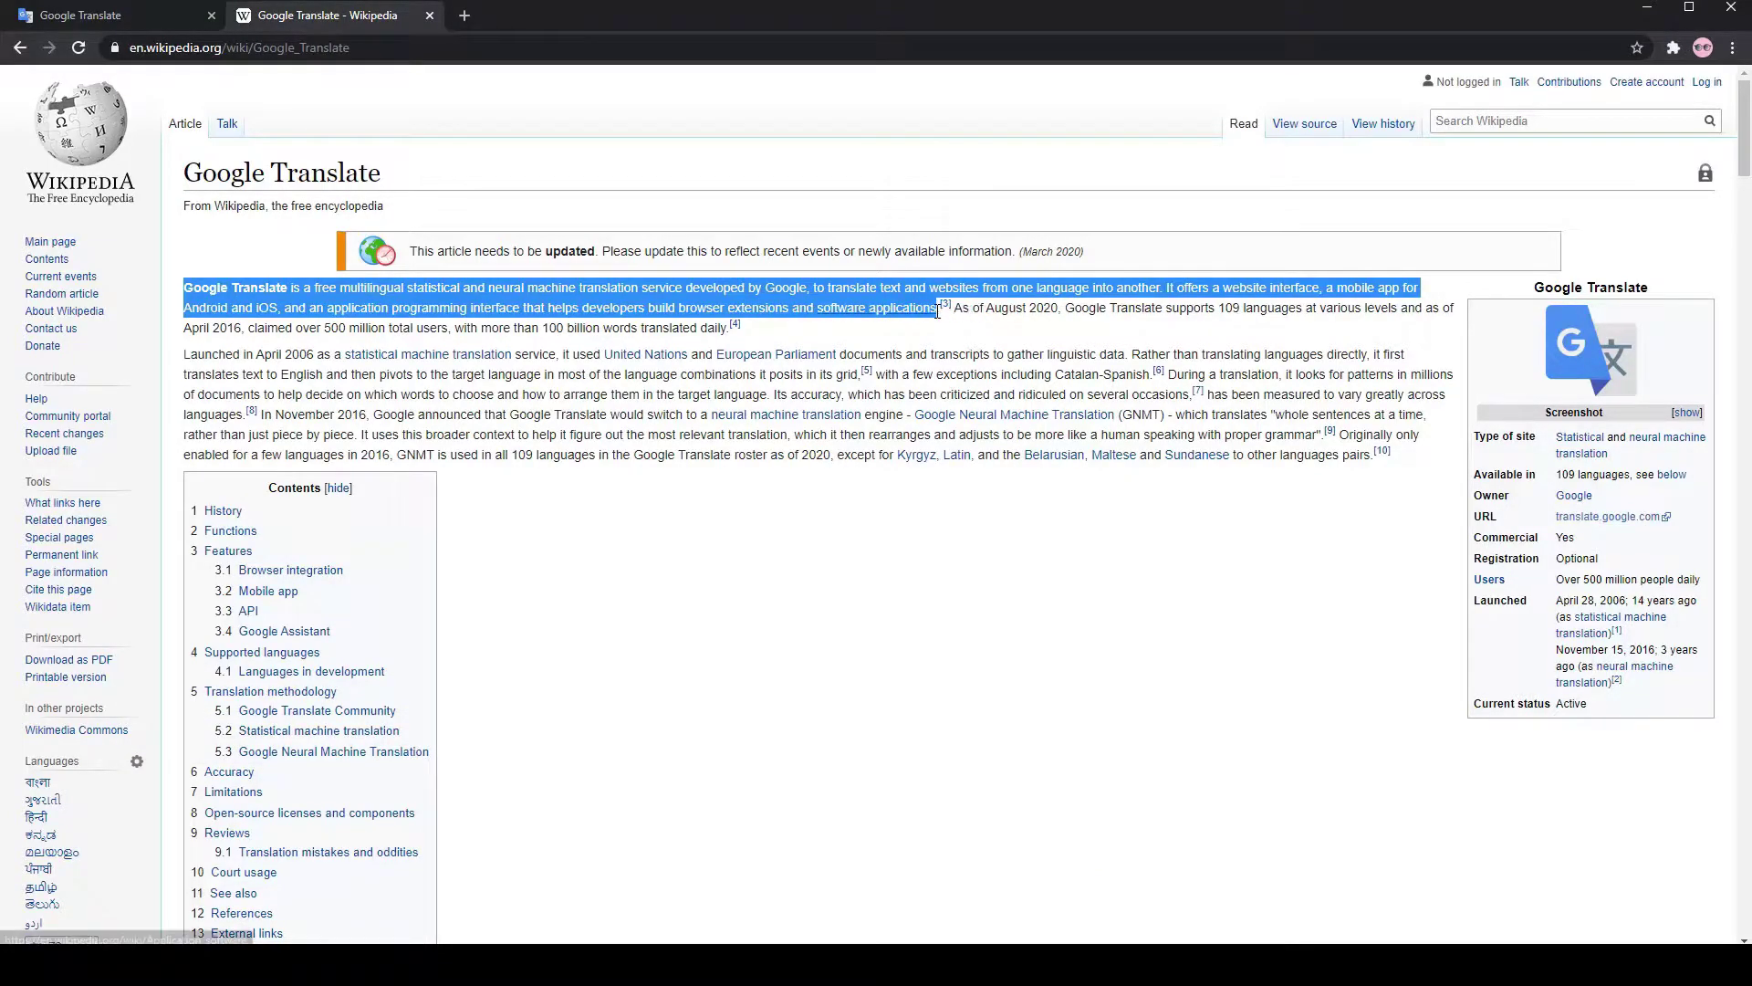
{"action": "right_click", "coordinate": [769, 292]}
{"action": "left_click", "coordinate": [808, 435]}
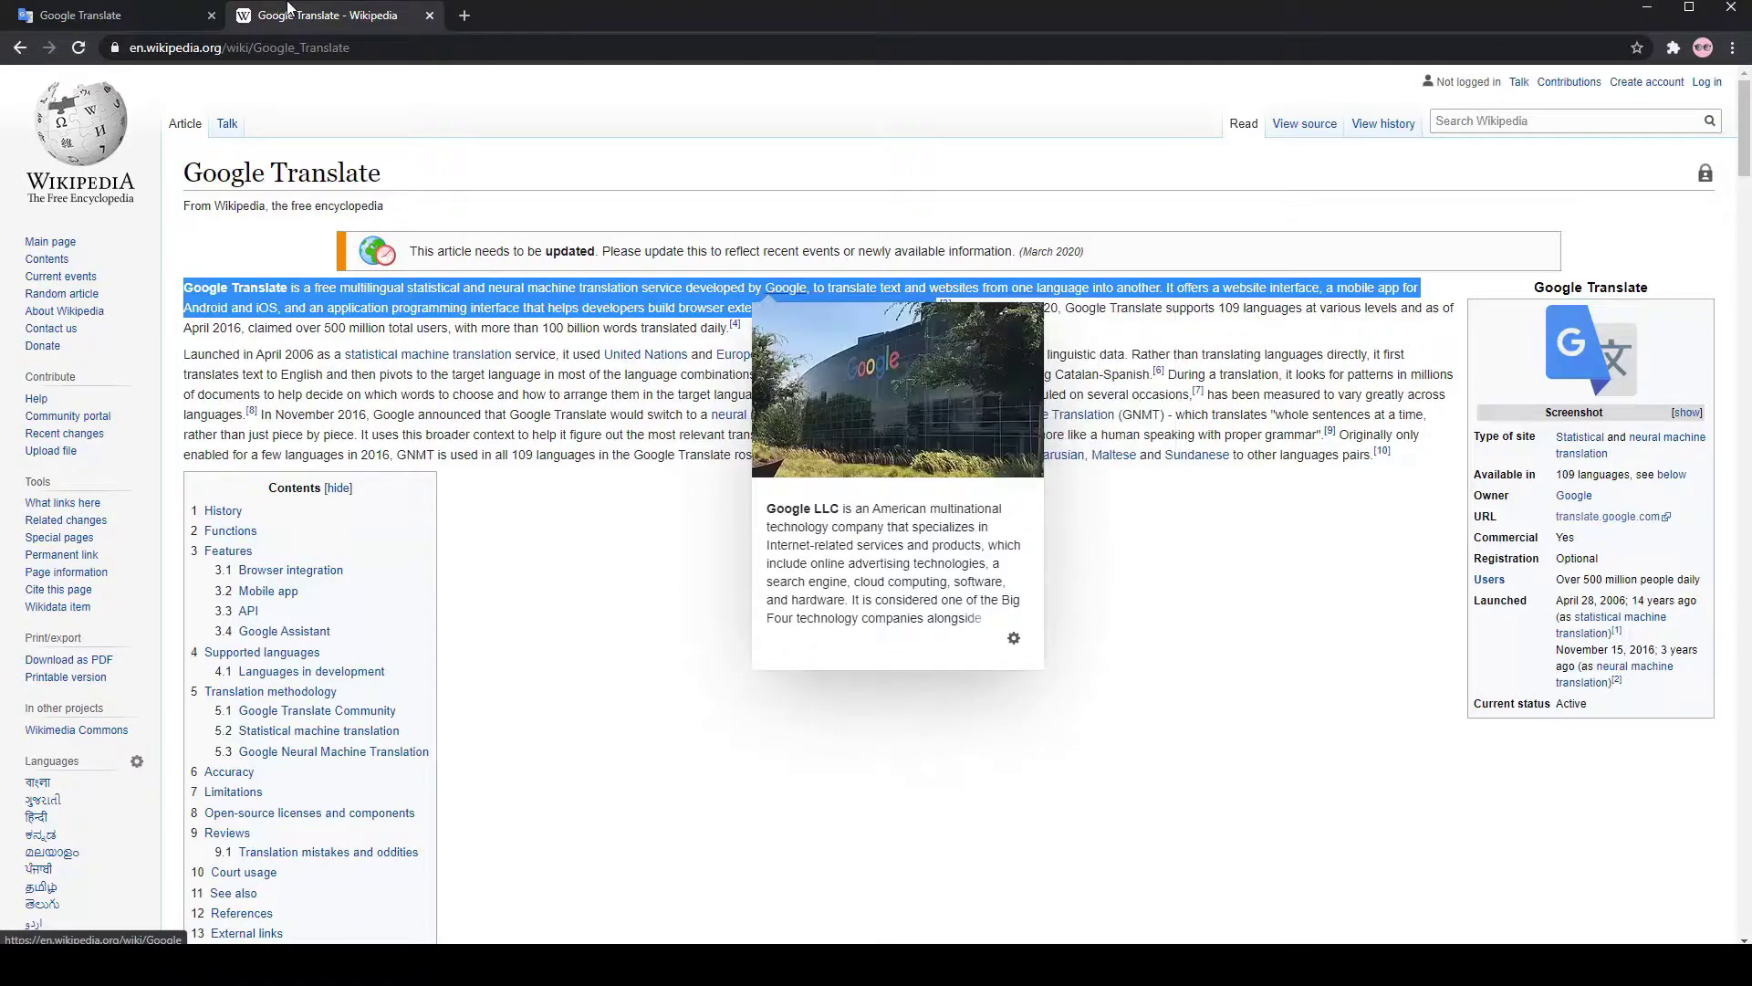
Paste the copied Wikipedia paragraph into Google Translate's source text box
{"action": "left_click", "coordinate": [64, 11]}
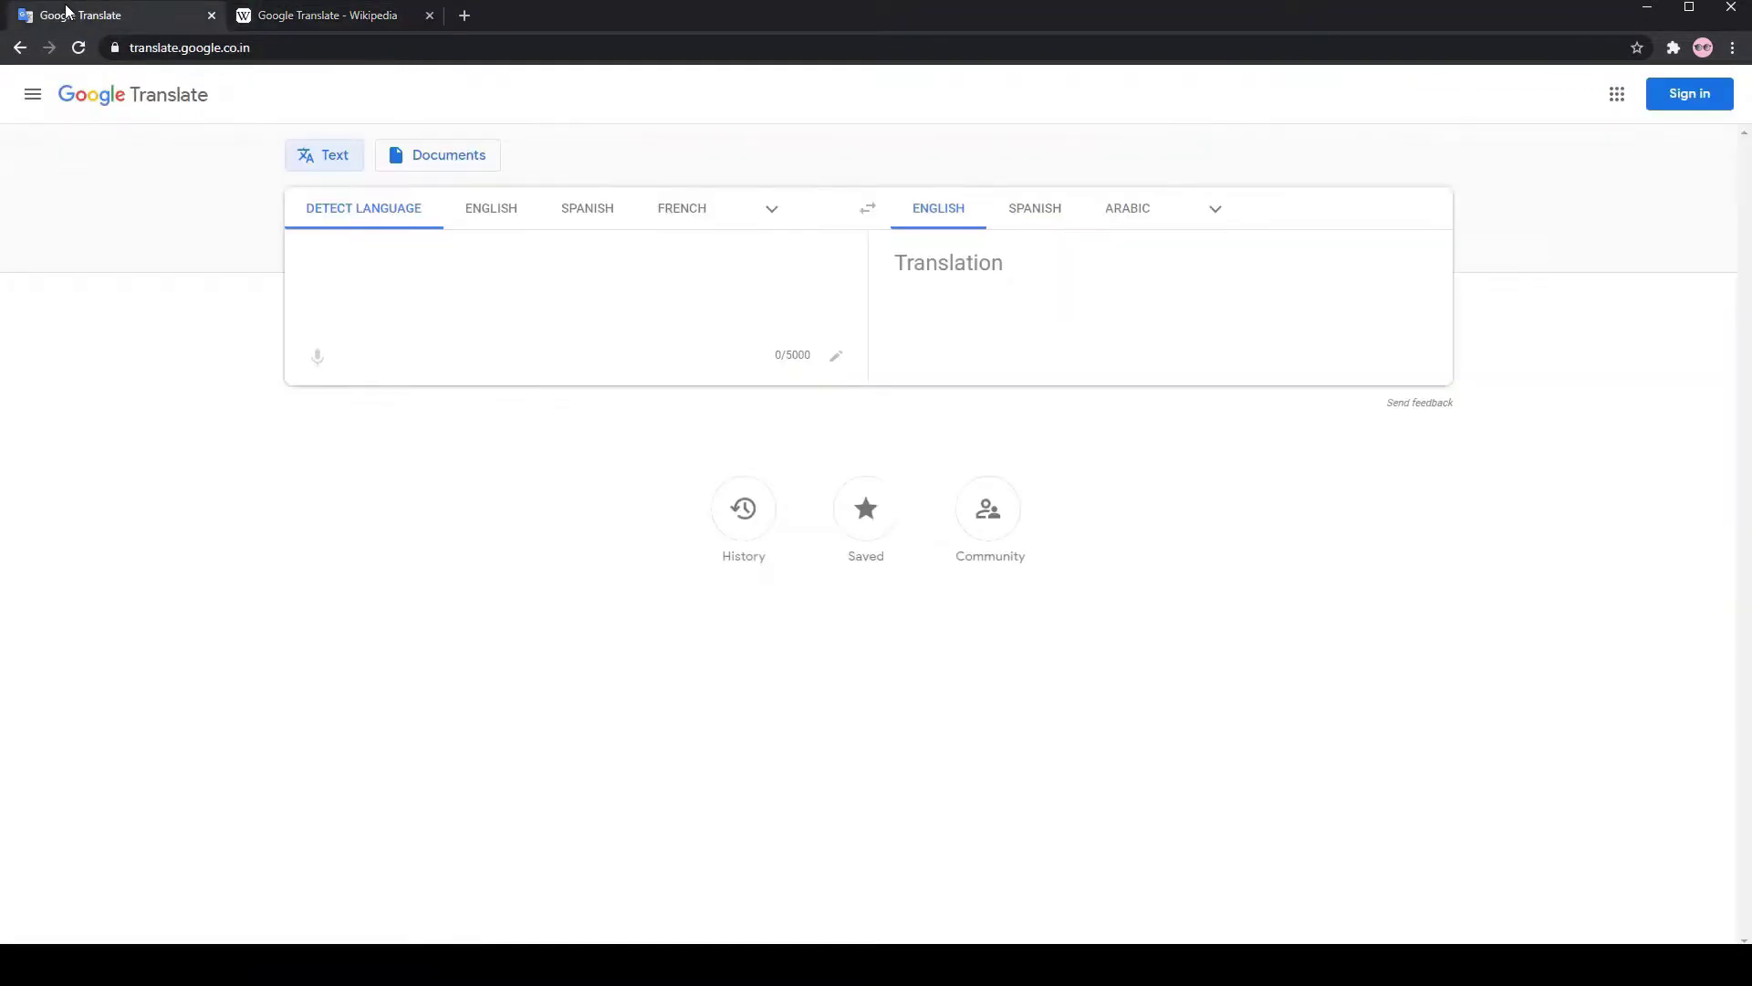
{"action": "left_click", "coordinate": [377, 263]}
{"action": "key", "text": "ctrl+v"}
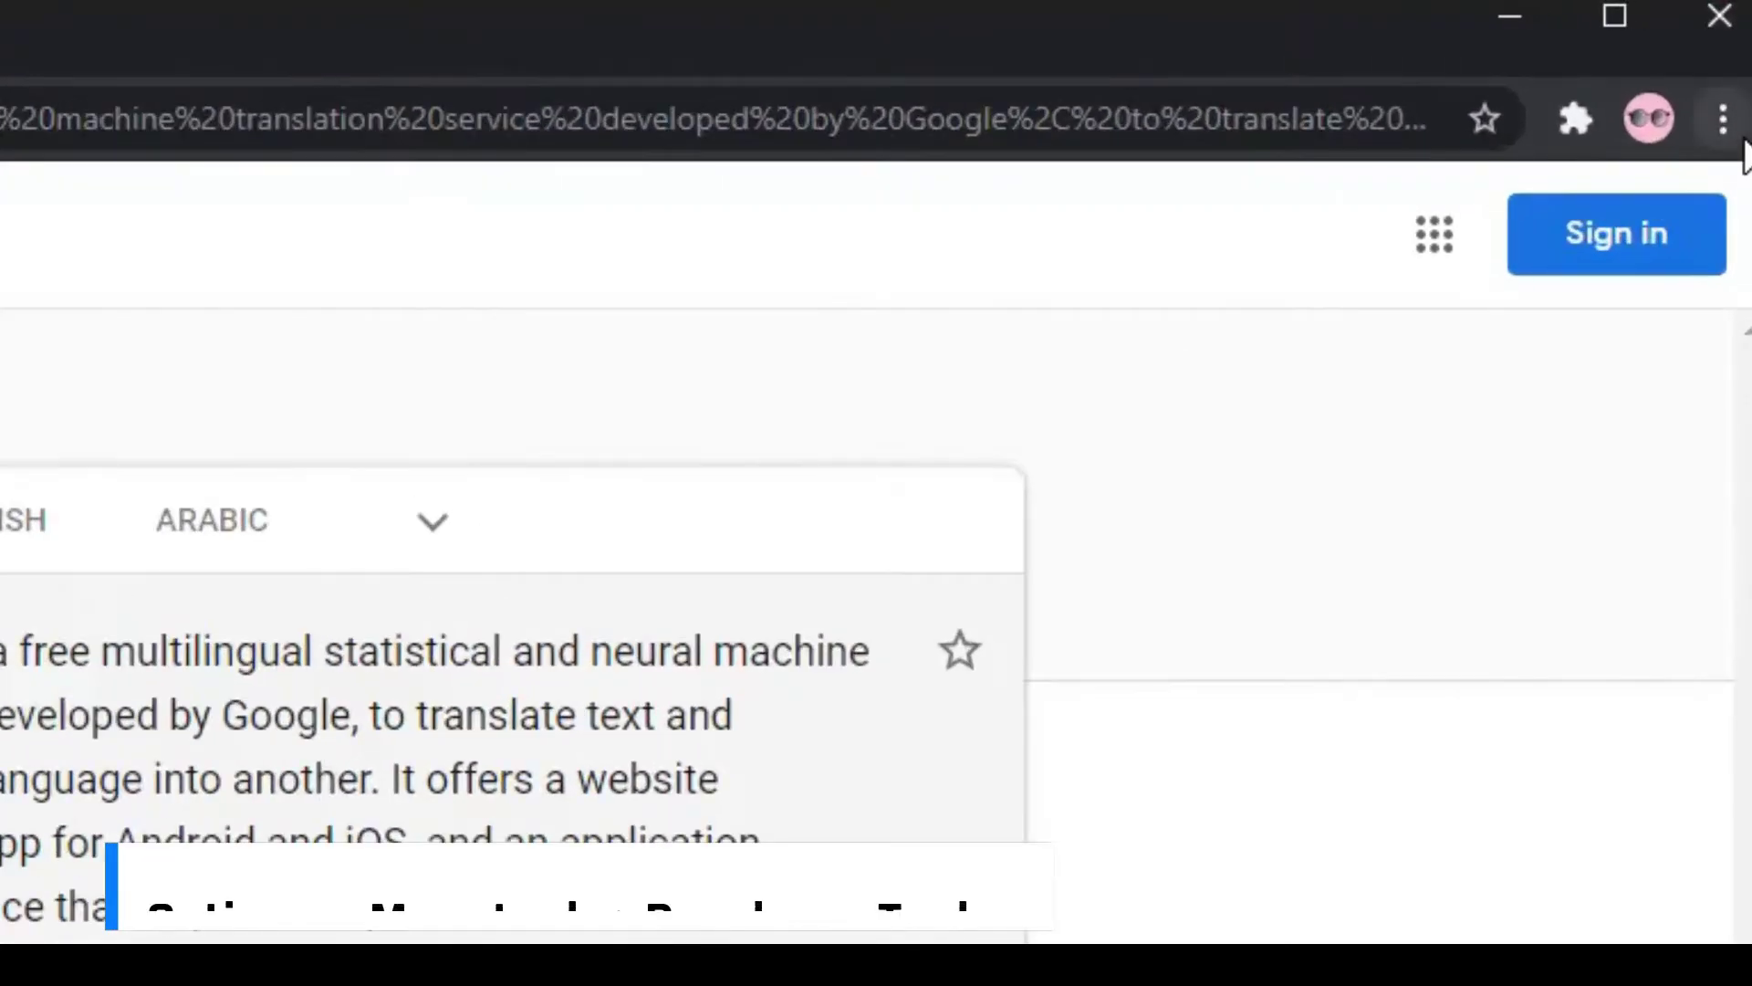
{"action": "left_click", "coordinate": [1739, 137]}
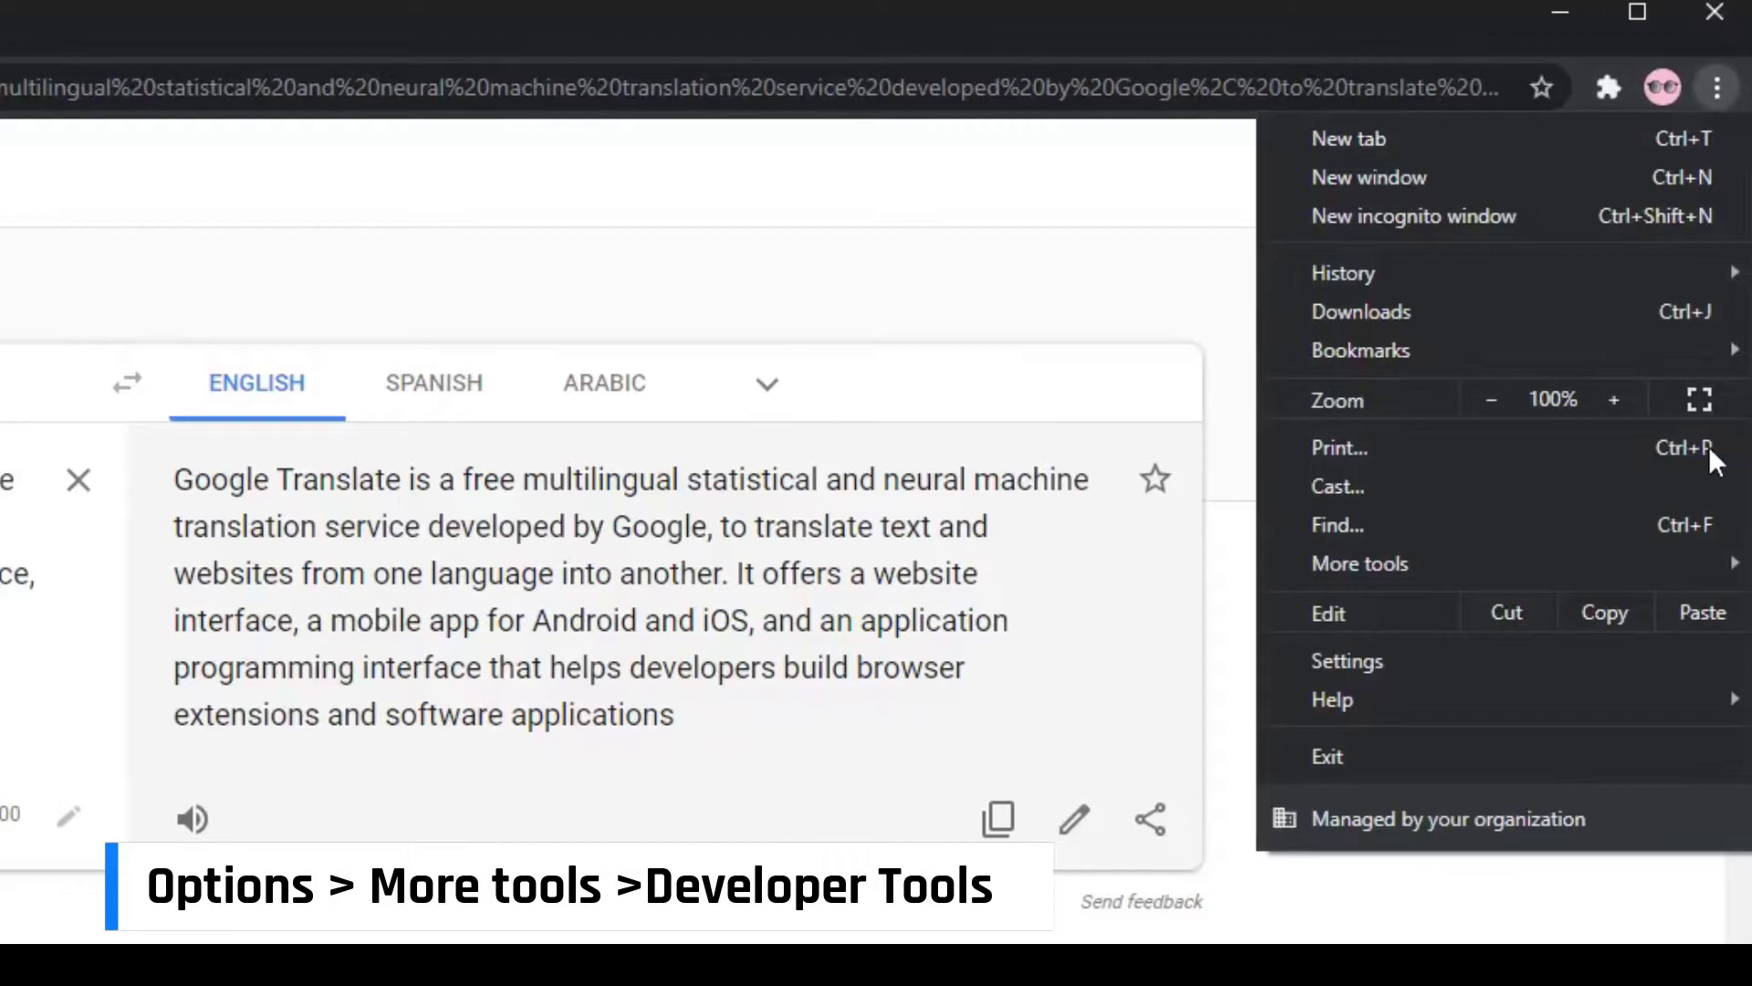
Open Chrome Developer Tools from the More tools submenu
{"action": "mouse_move", "coordinate": [1321, 767]}
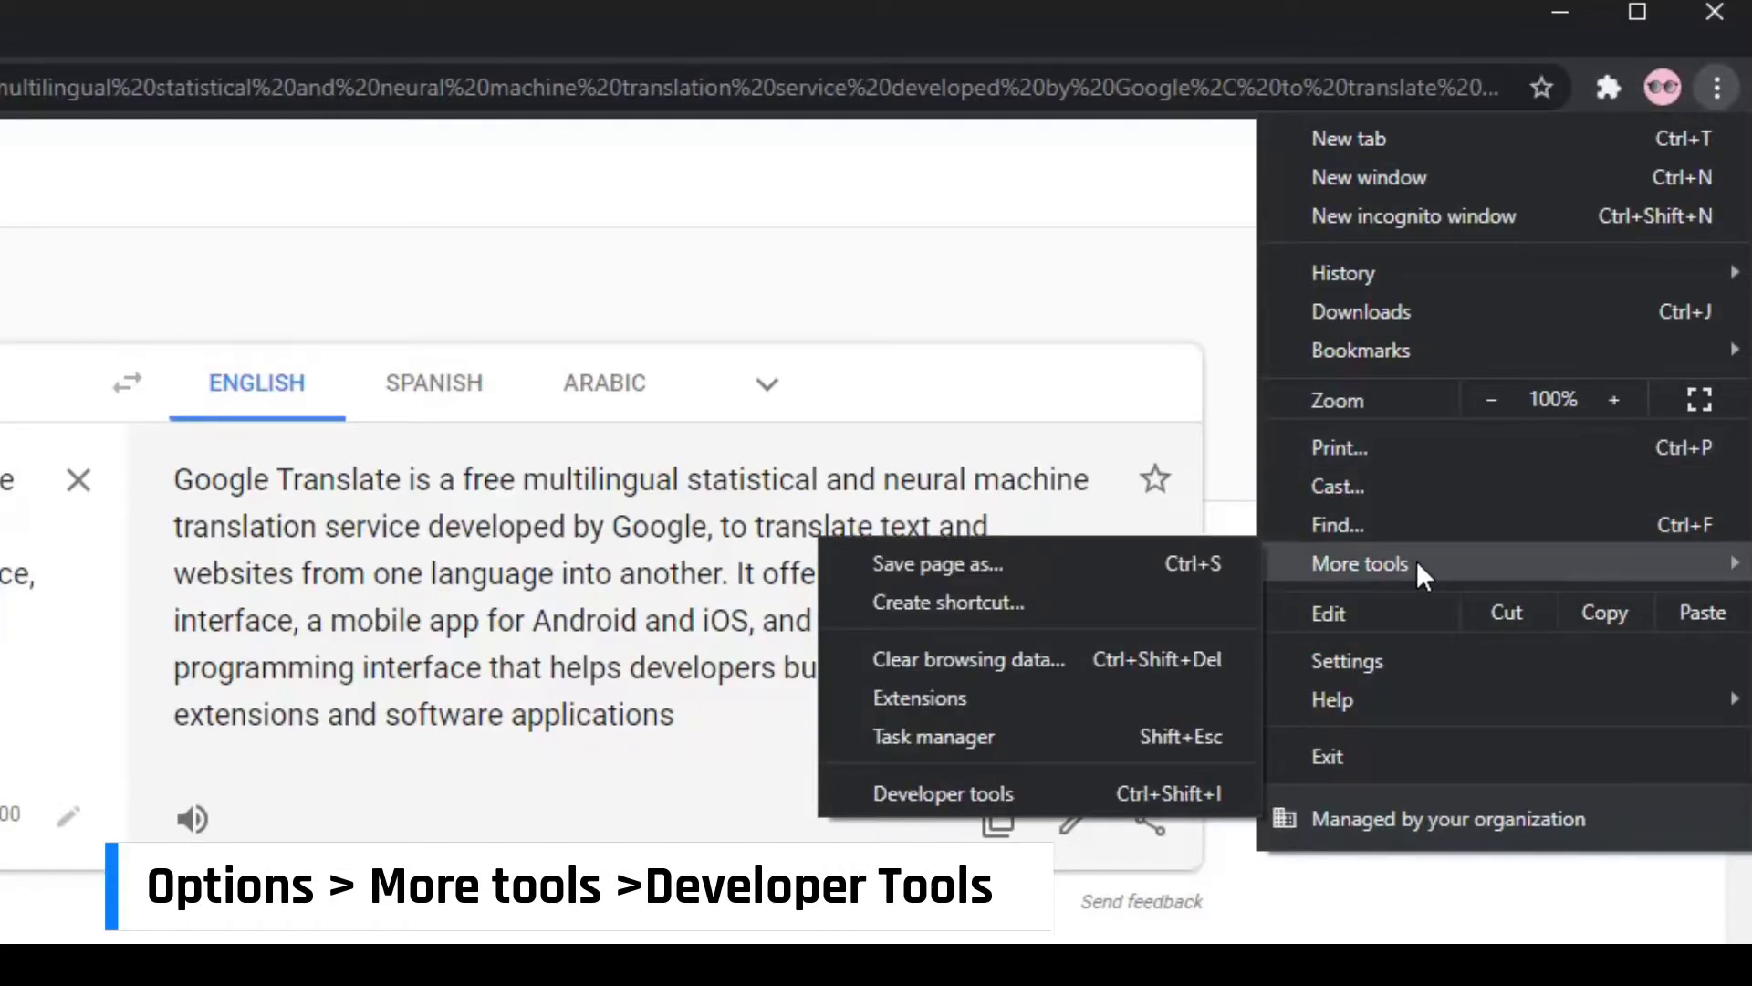
{"action": "left_click", "coordinate": [1049, 798]}
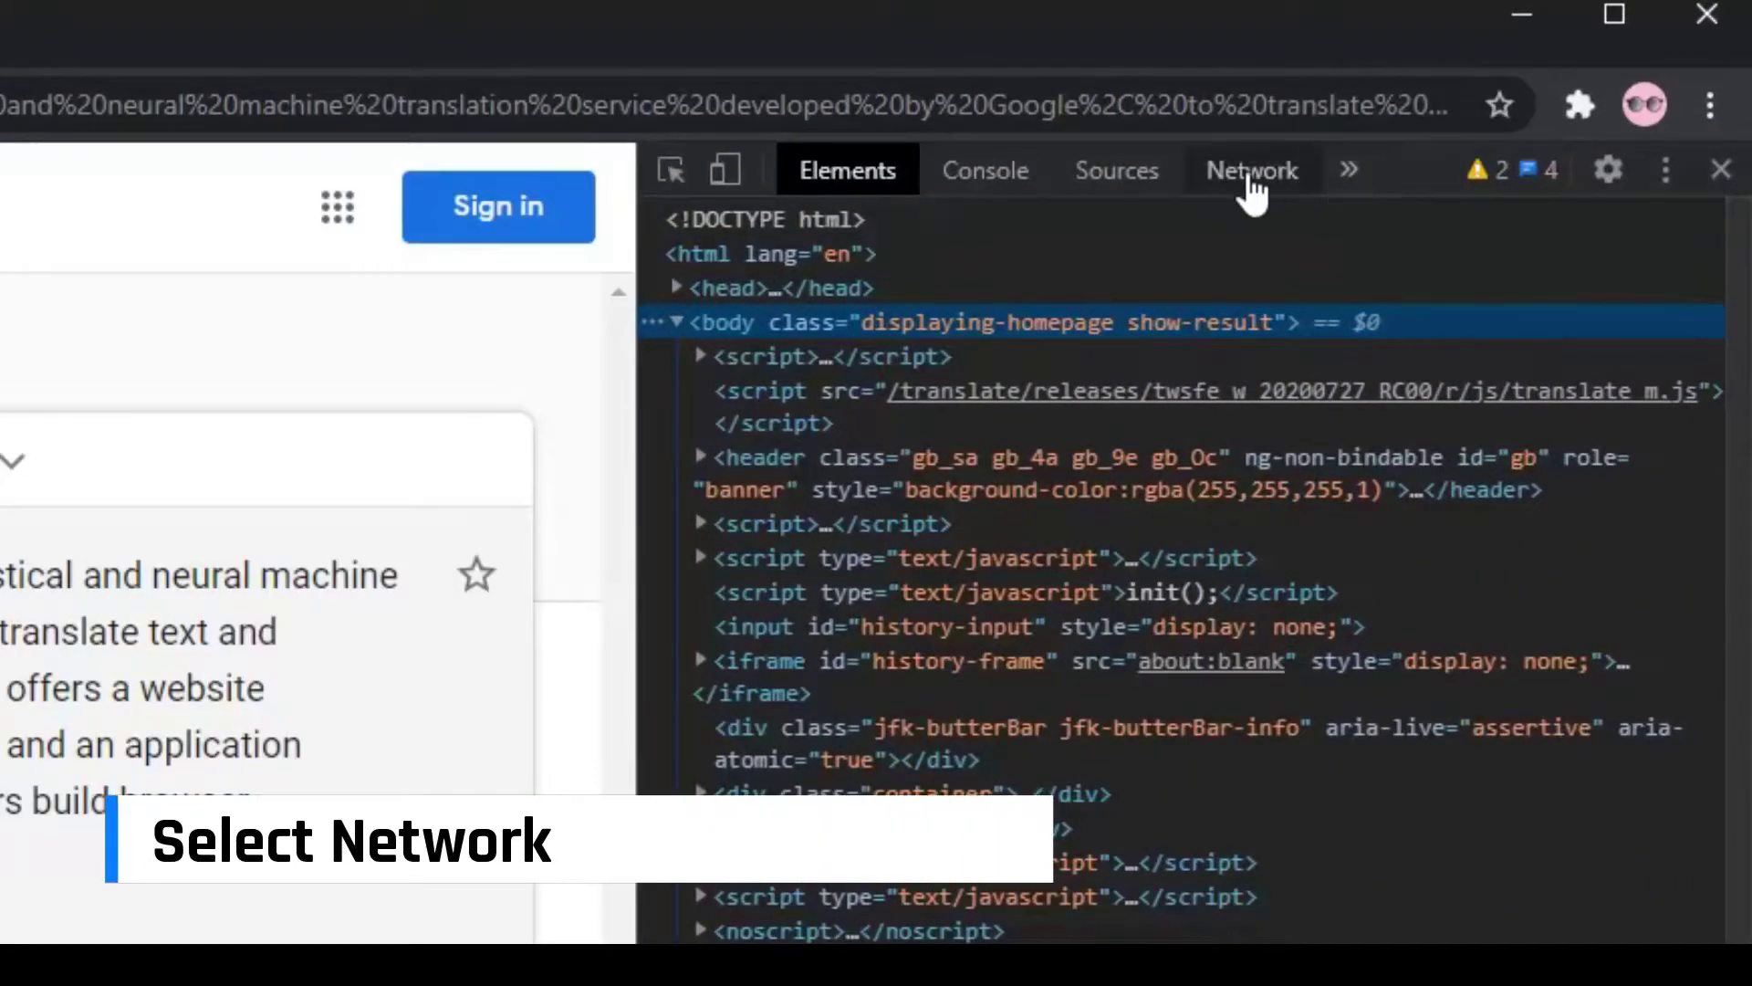
Switch DevTools to the Network panel and check the » list of additional panels
{"action": "left_click", "coordinate": [1252, 174]}
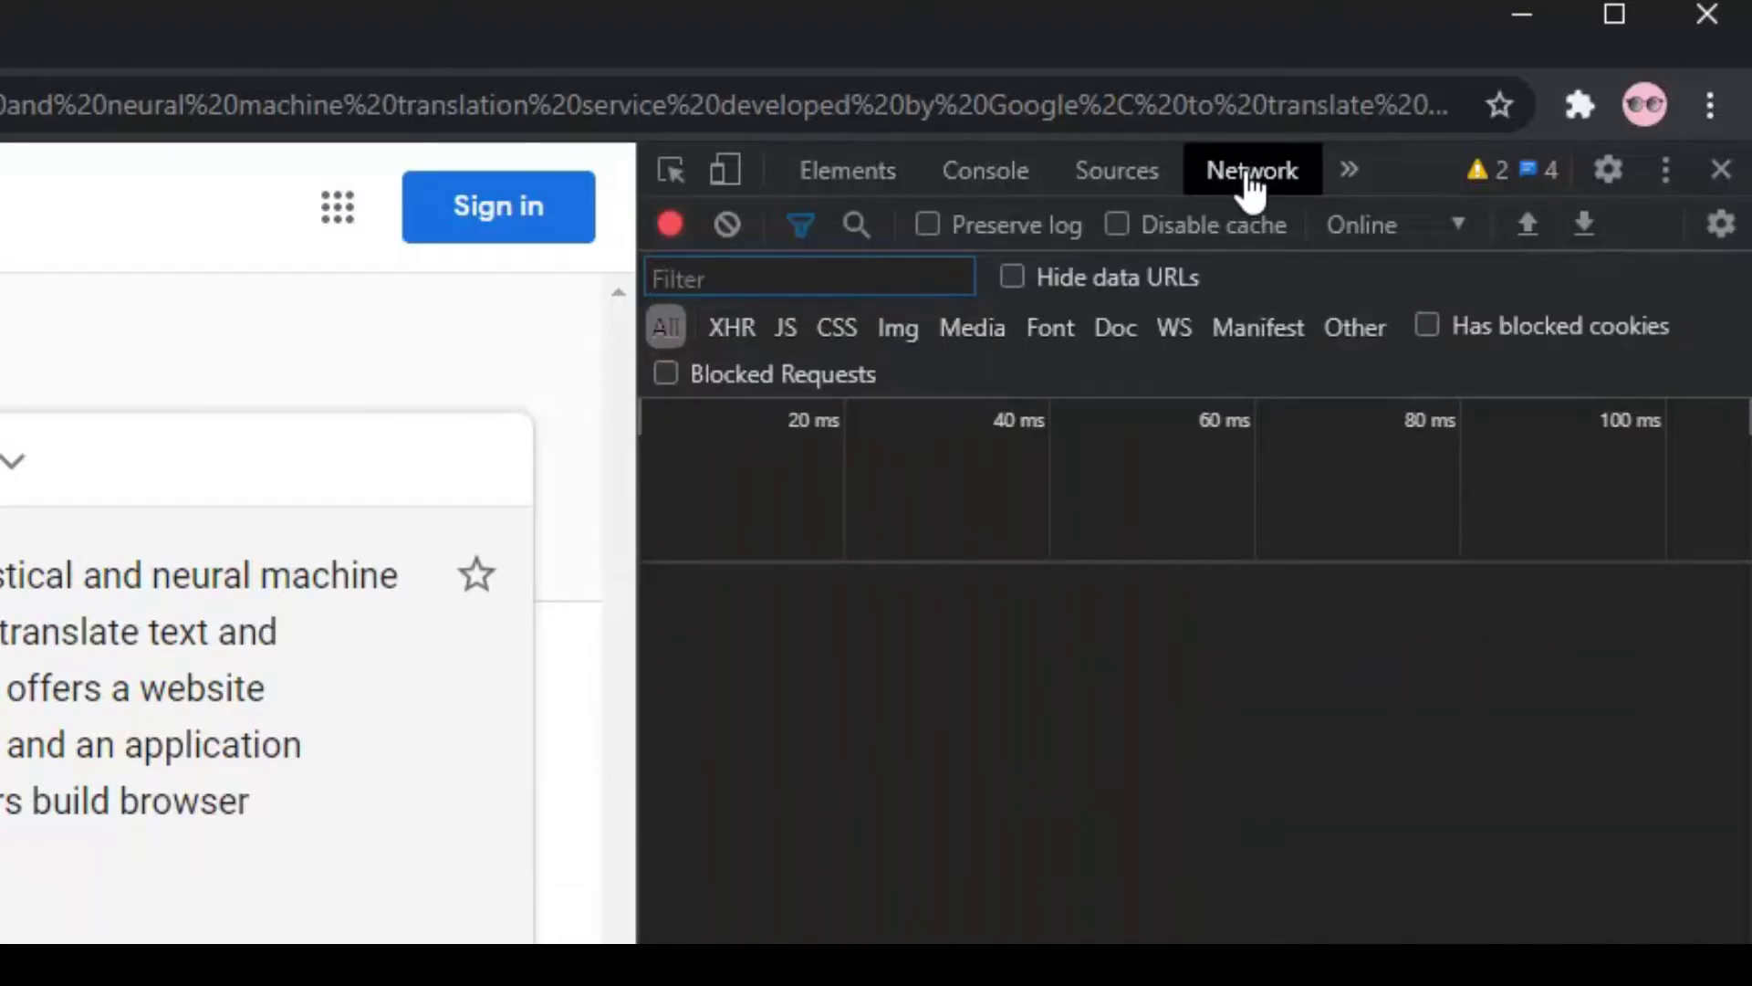
{"action": "left_click", "coordinate": [1350, 171]}
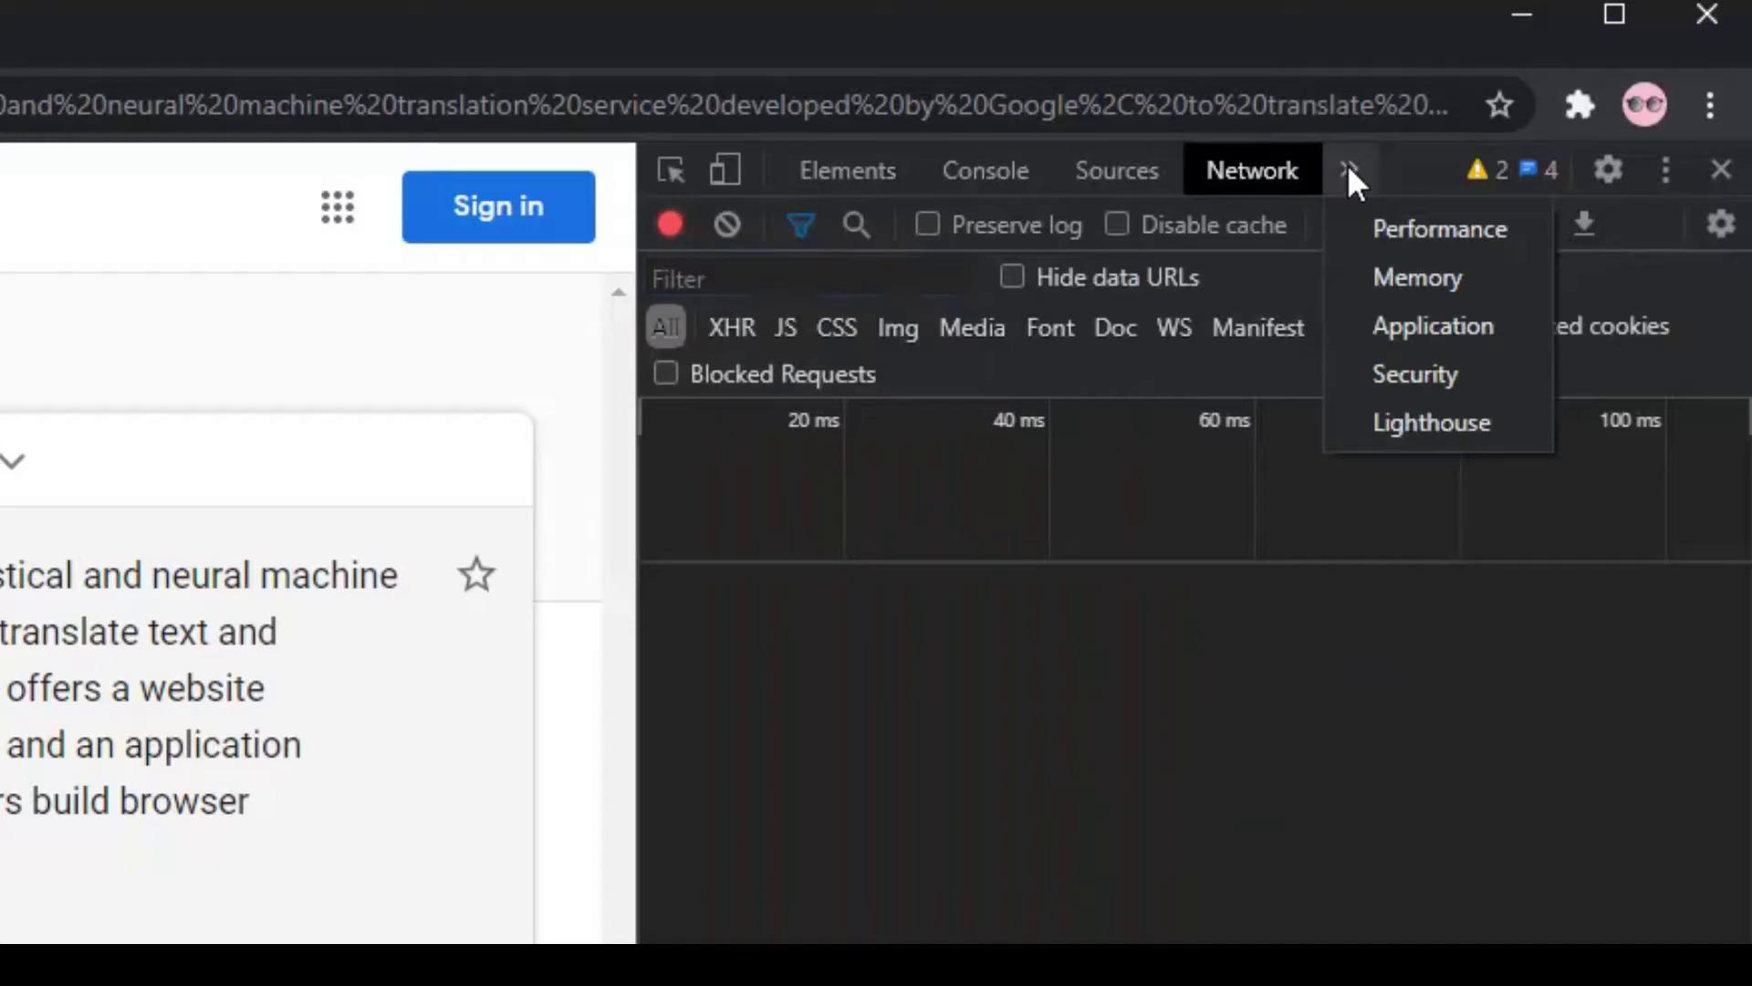
{"action": "left_click", "coordinate": [1349, 172]}
{"action": "left_click", "coordinate": [1350, 171]}
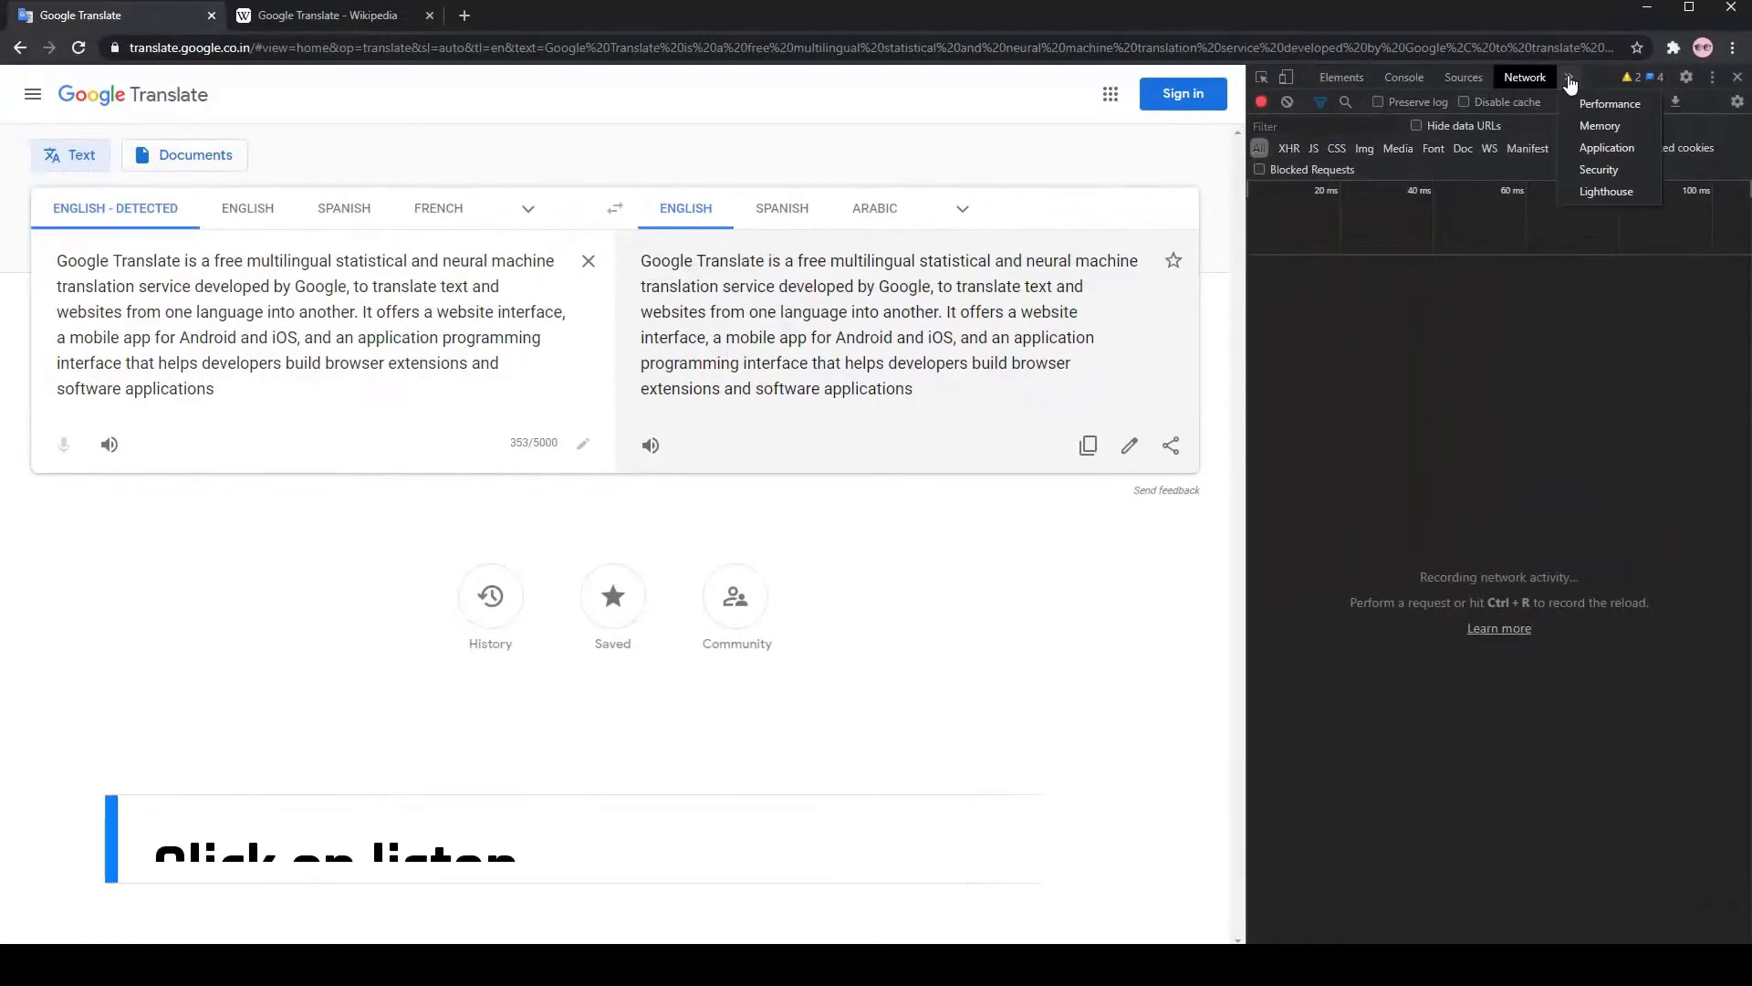
Play the translation aloud with the Listen speaker to capture translate_tts requests
{"action": "left_click", "coordinate": [1589, 73]}
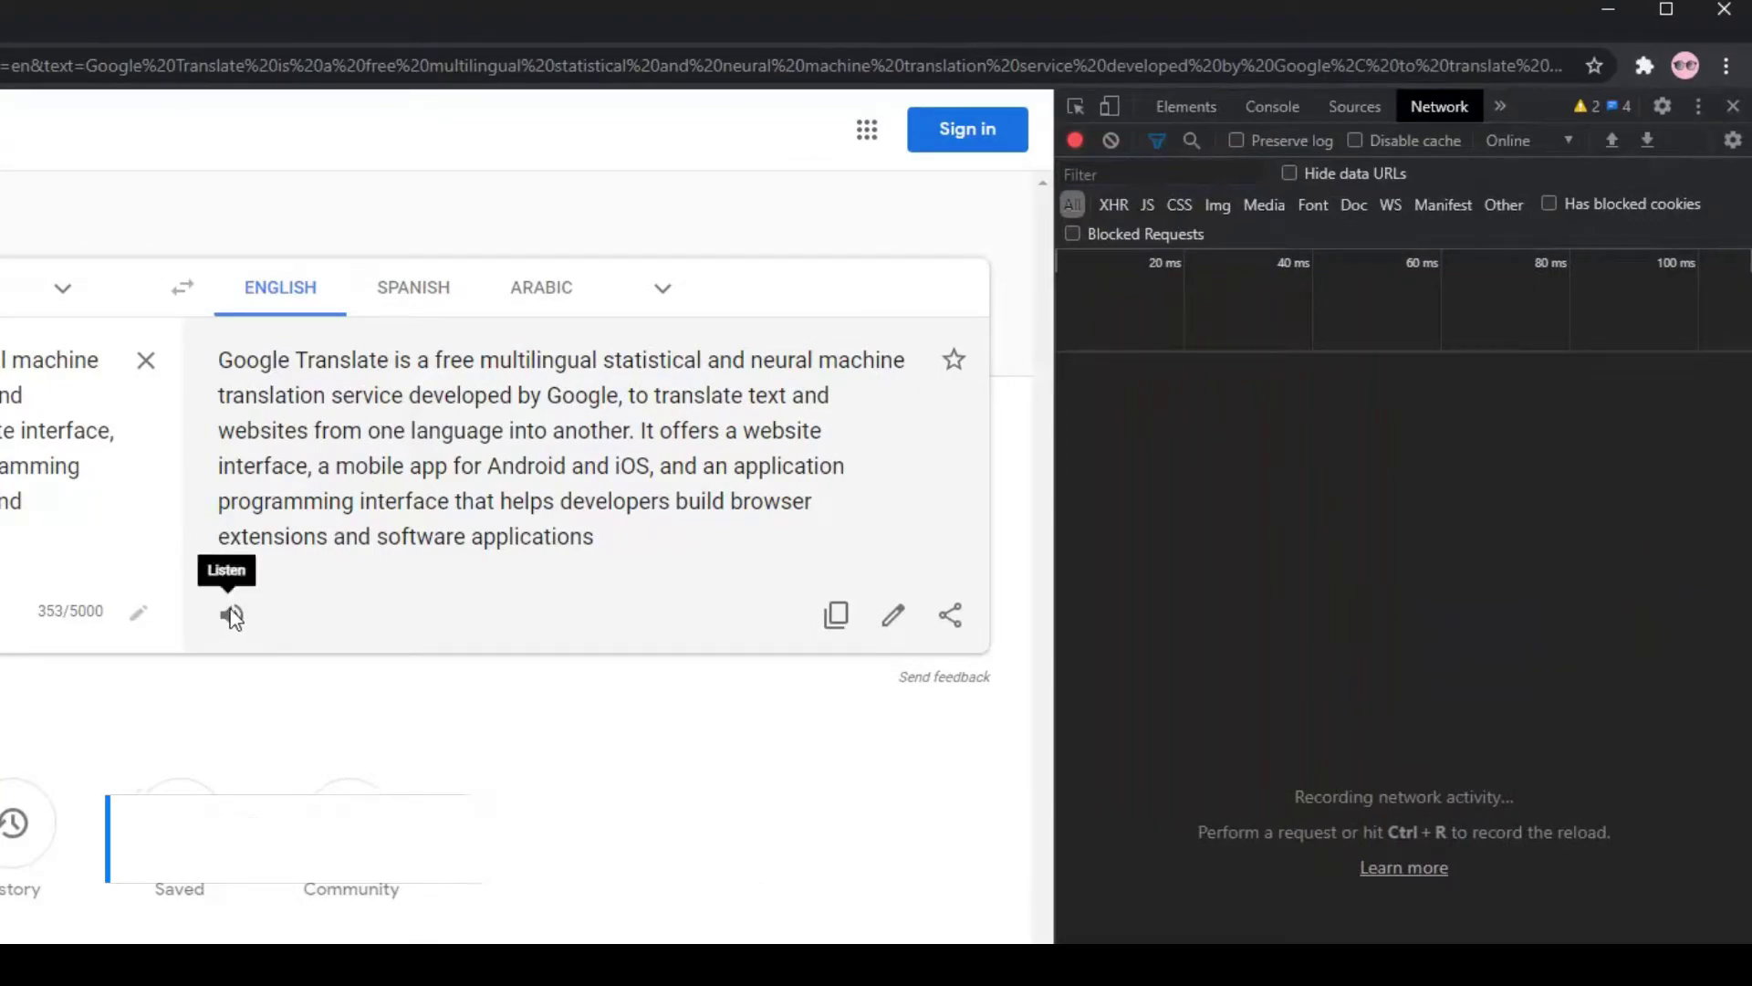
{"action": "left_click", "coordinate": [232, 618]}
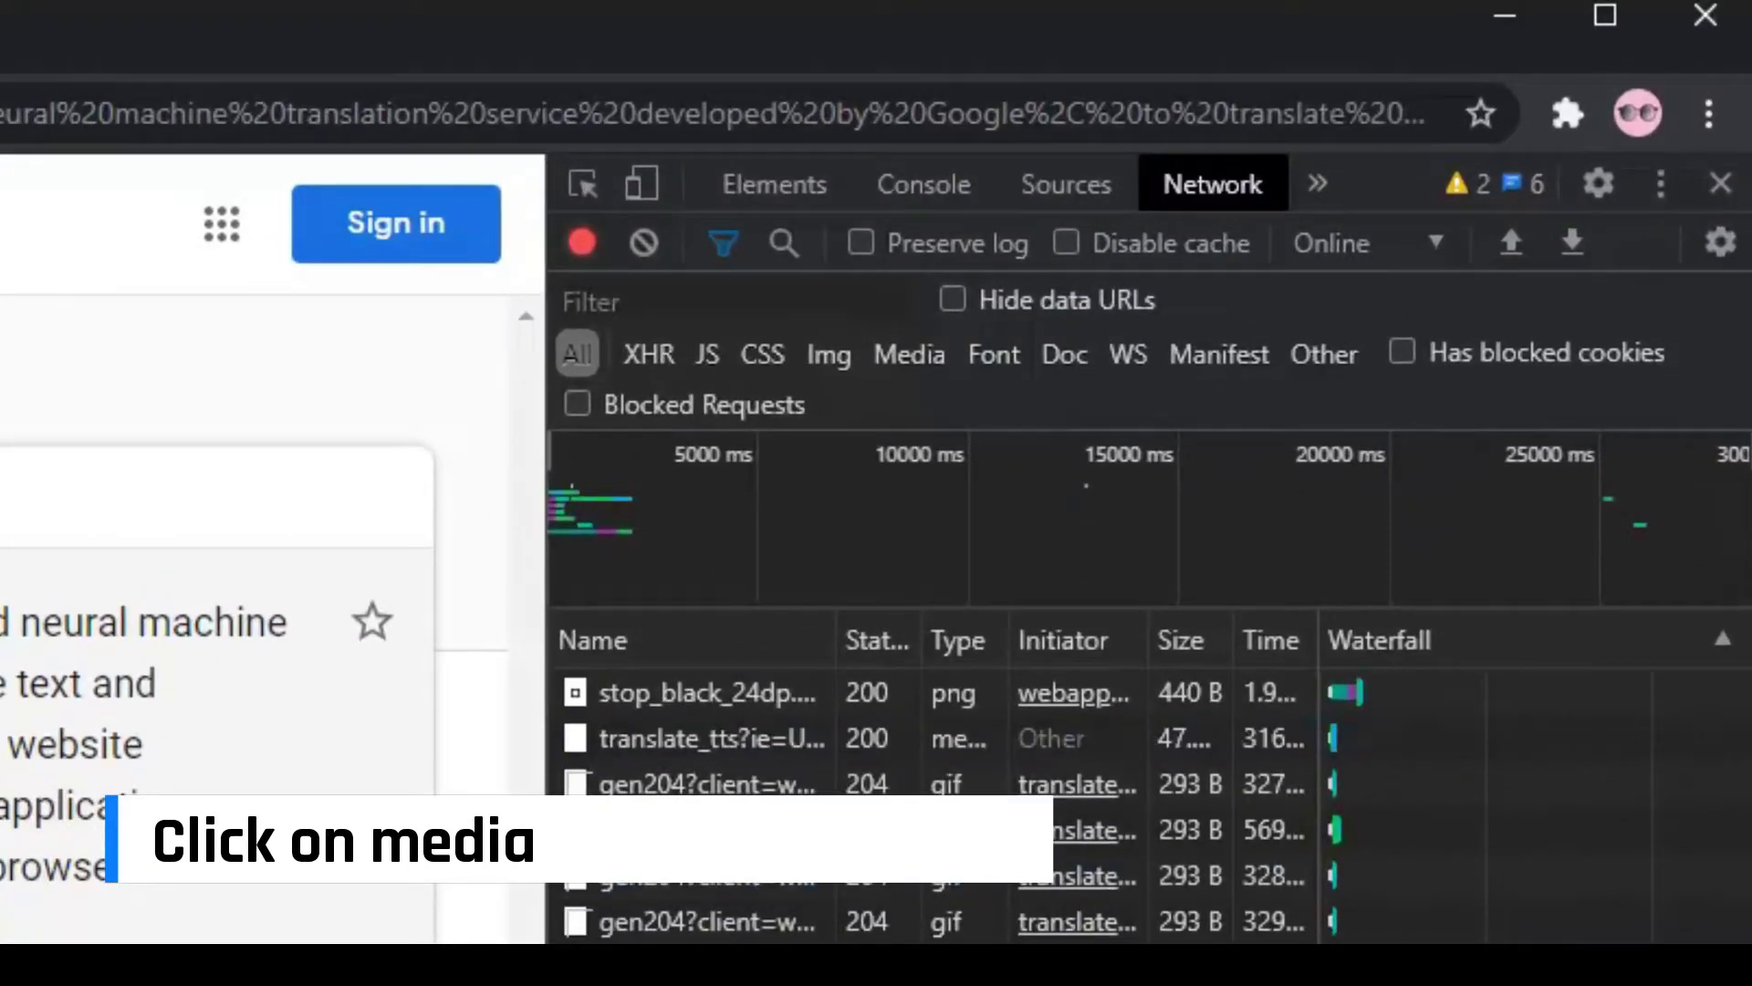
Filter the network log to Media, widen the Time column, and reverse the request order
{"action": "left_click", "coordinate": [909, 352]}
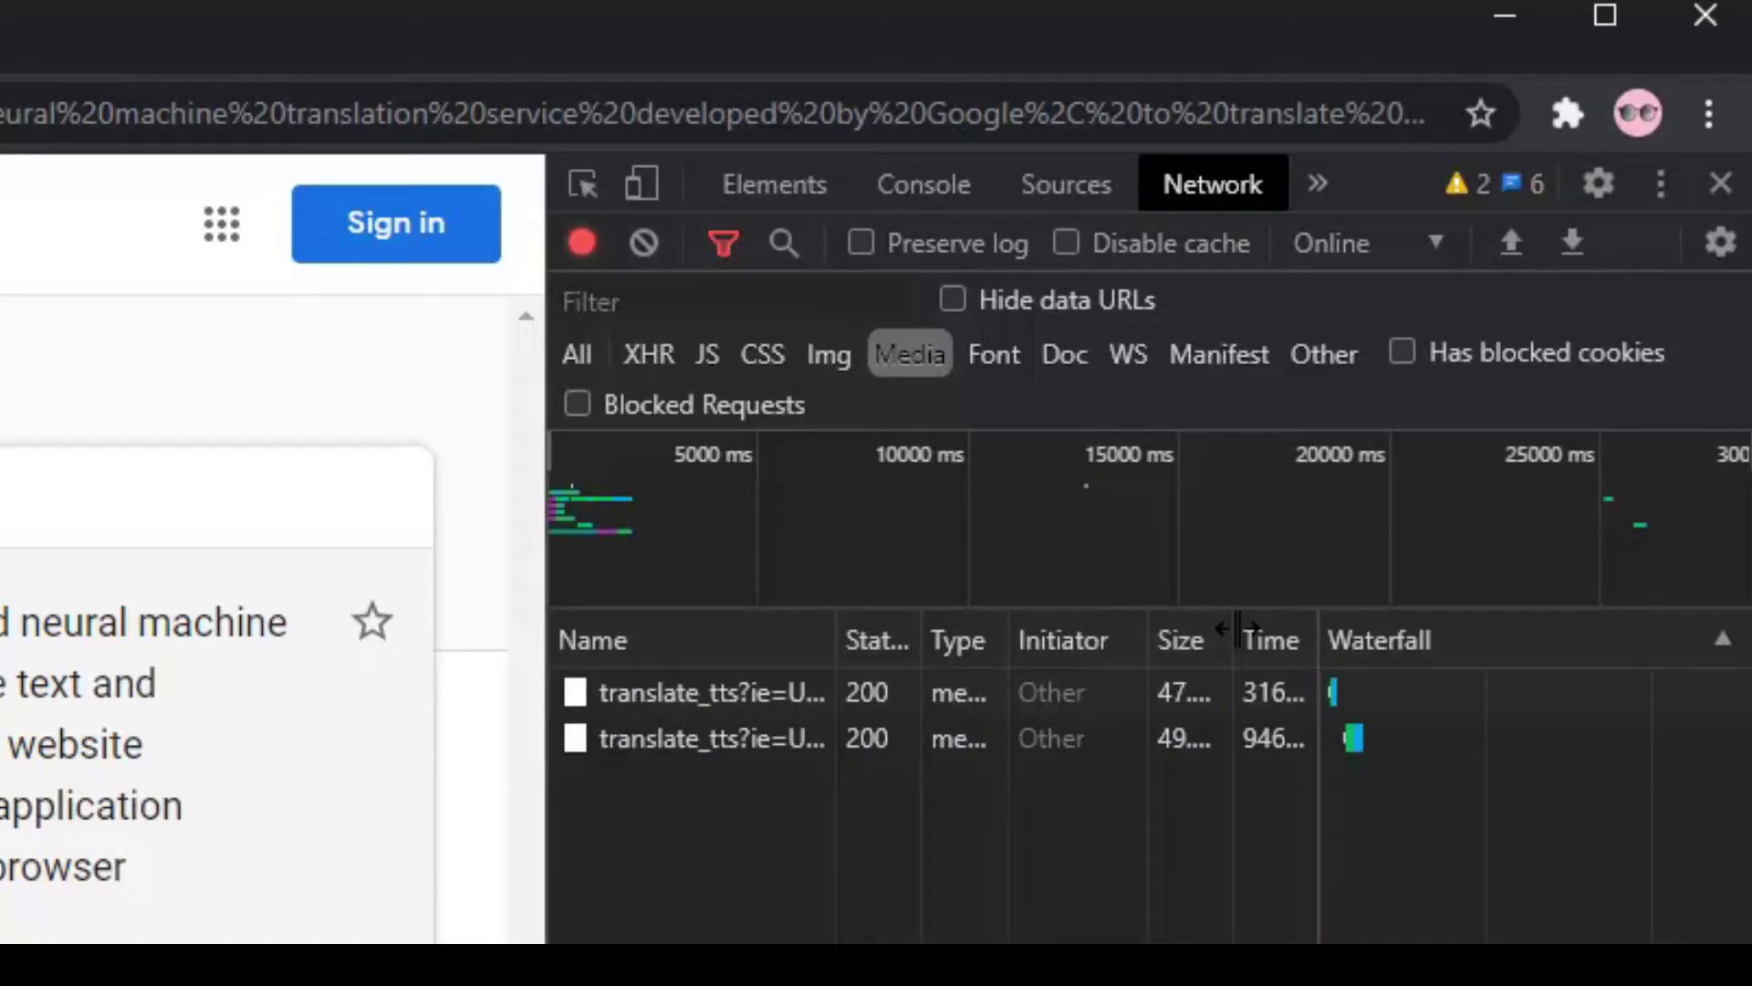
{"action": "mouse_move", "coordinate": [1321, 639]}
{"action": "left_mouse_down"}
{"action": "mouse_move", "coordinate": [1439, 639]}
{"action": "mouse_move", "coordinate": [1326, 638]}
{"action": "left_mouse_up"}
{"action": "left_click", "coordinate": [1329, 617]}
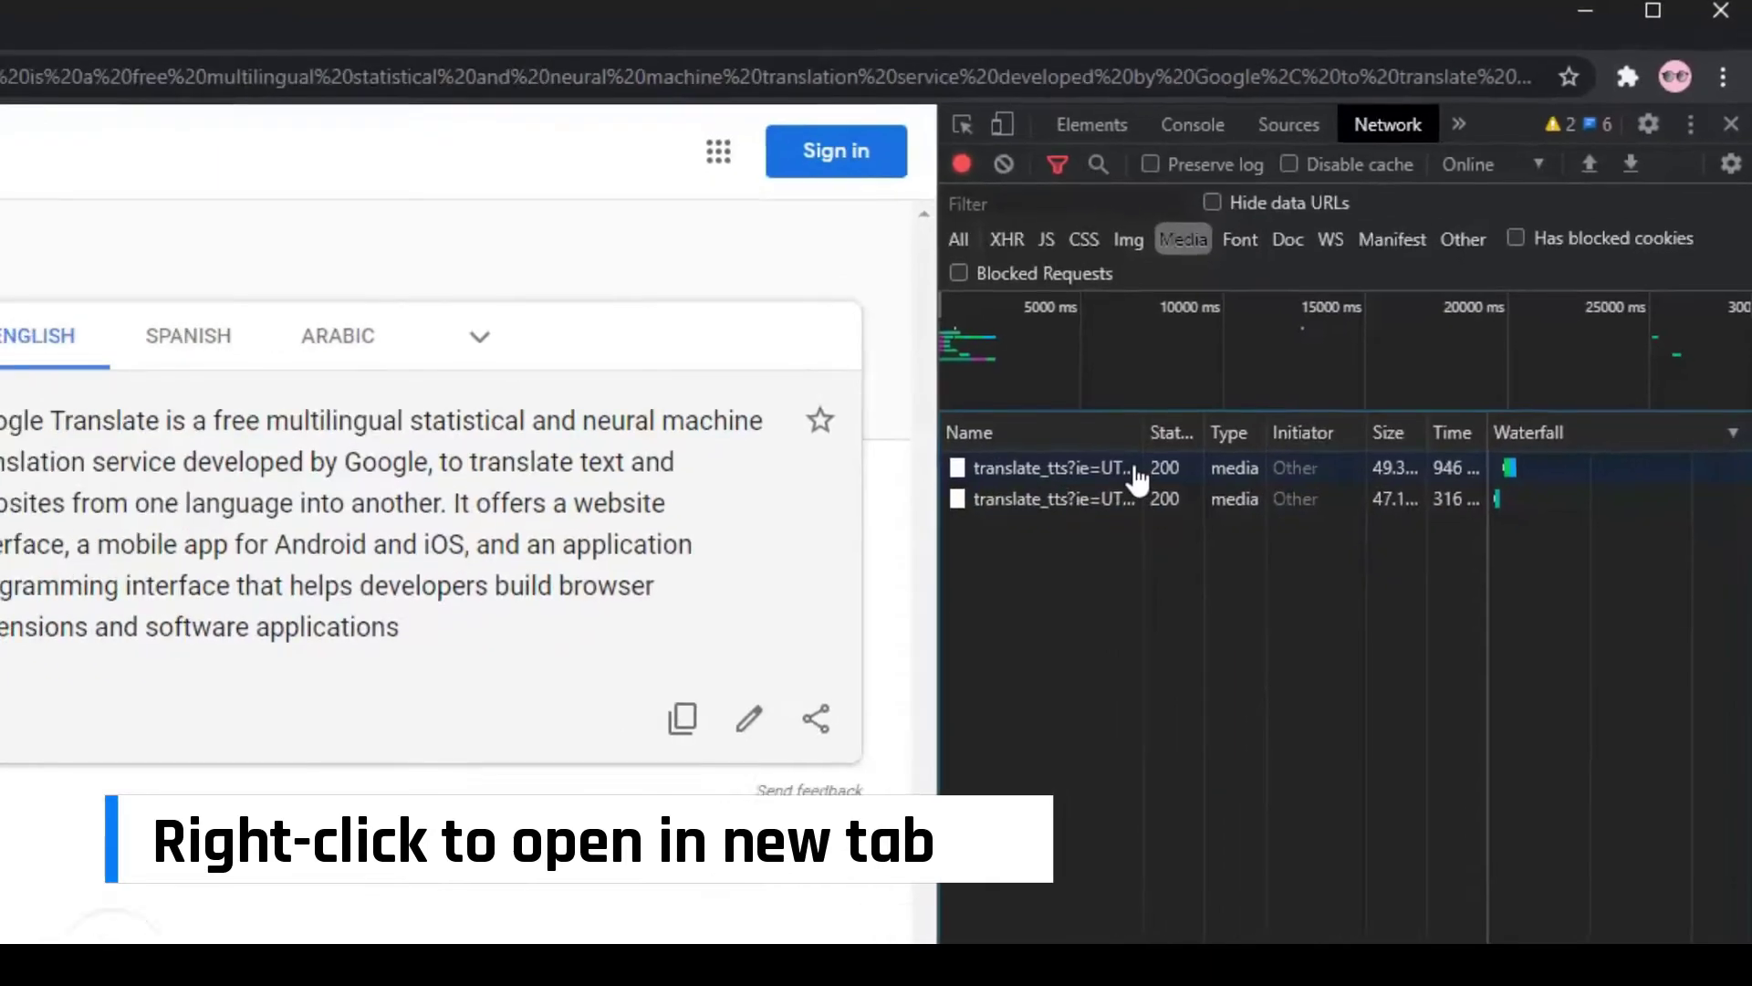
Bring up the context menu for the first translate_tts request in the network log
{"action": "right_click", "coordinate": [844, 704]}
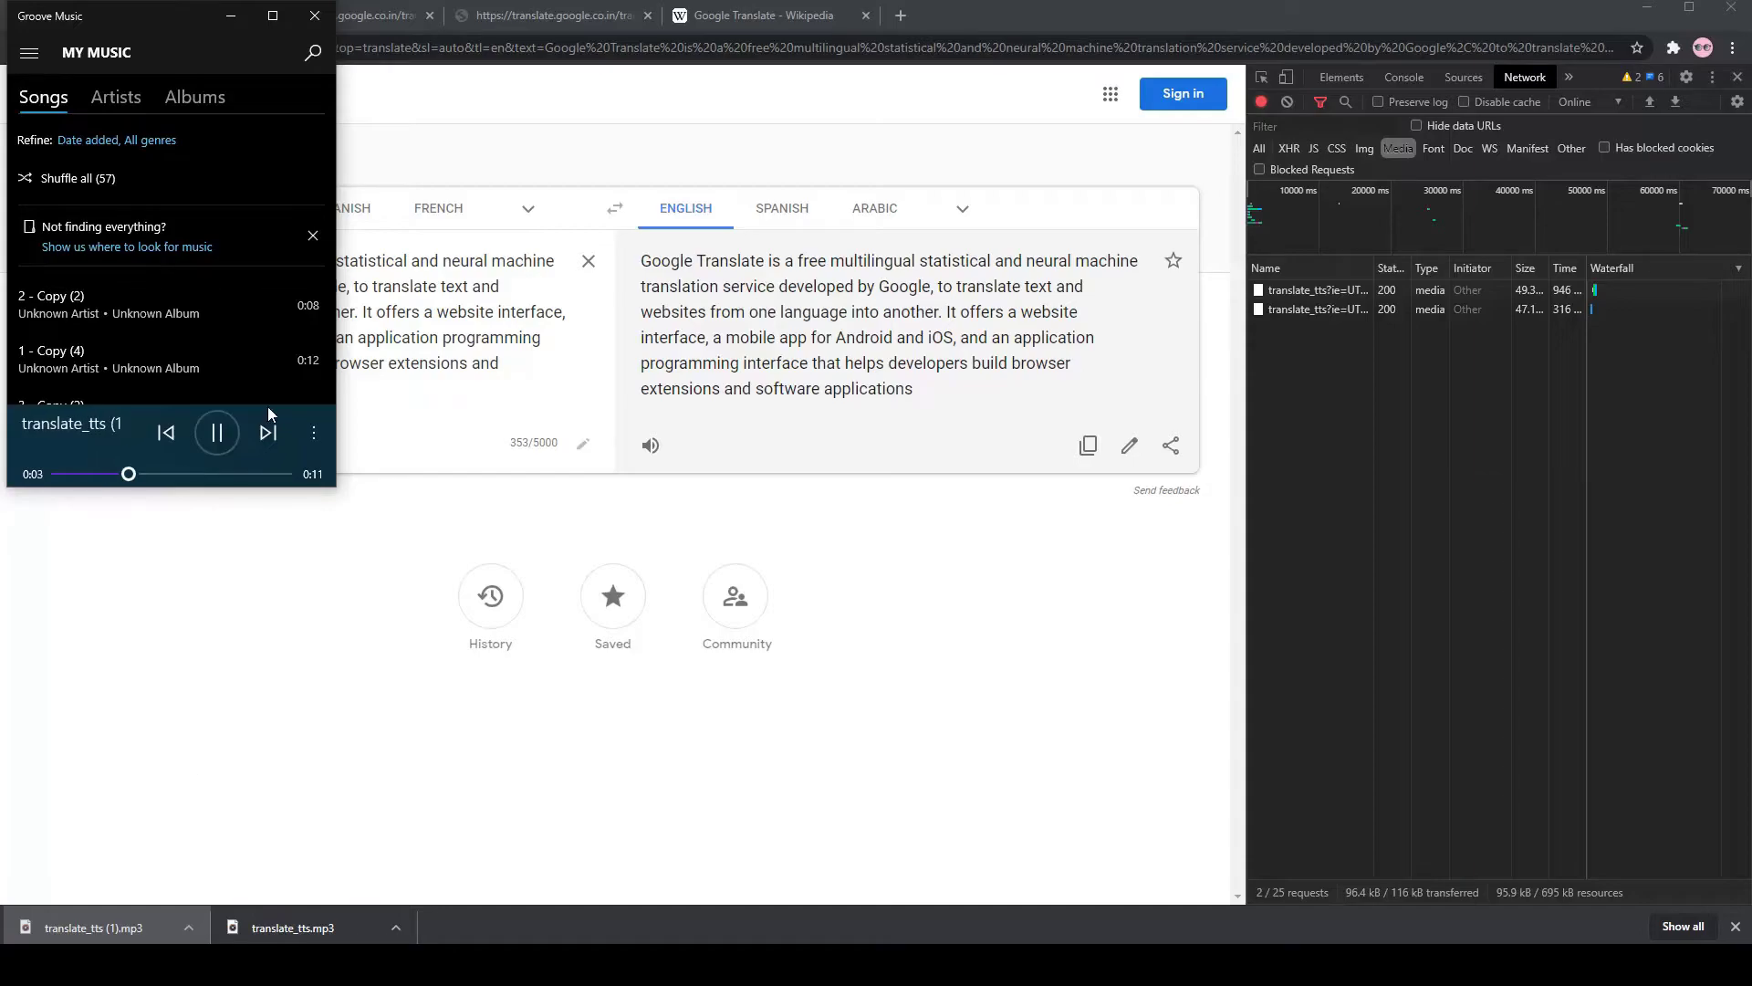
Close Groove Music after listening to the downloaded translate_tts audio
{"action": "left_click", "coordinate": [315, 15]}
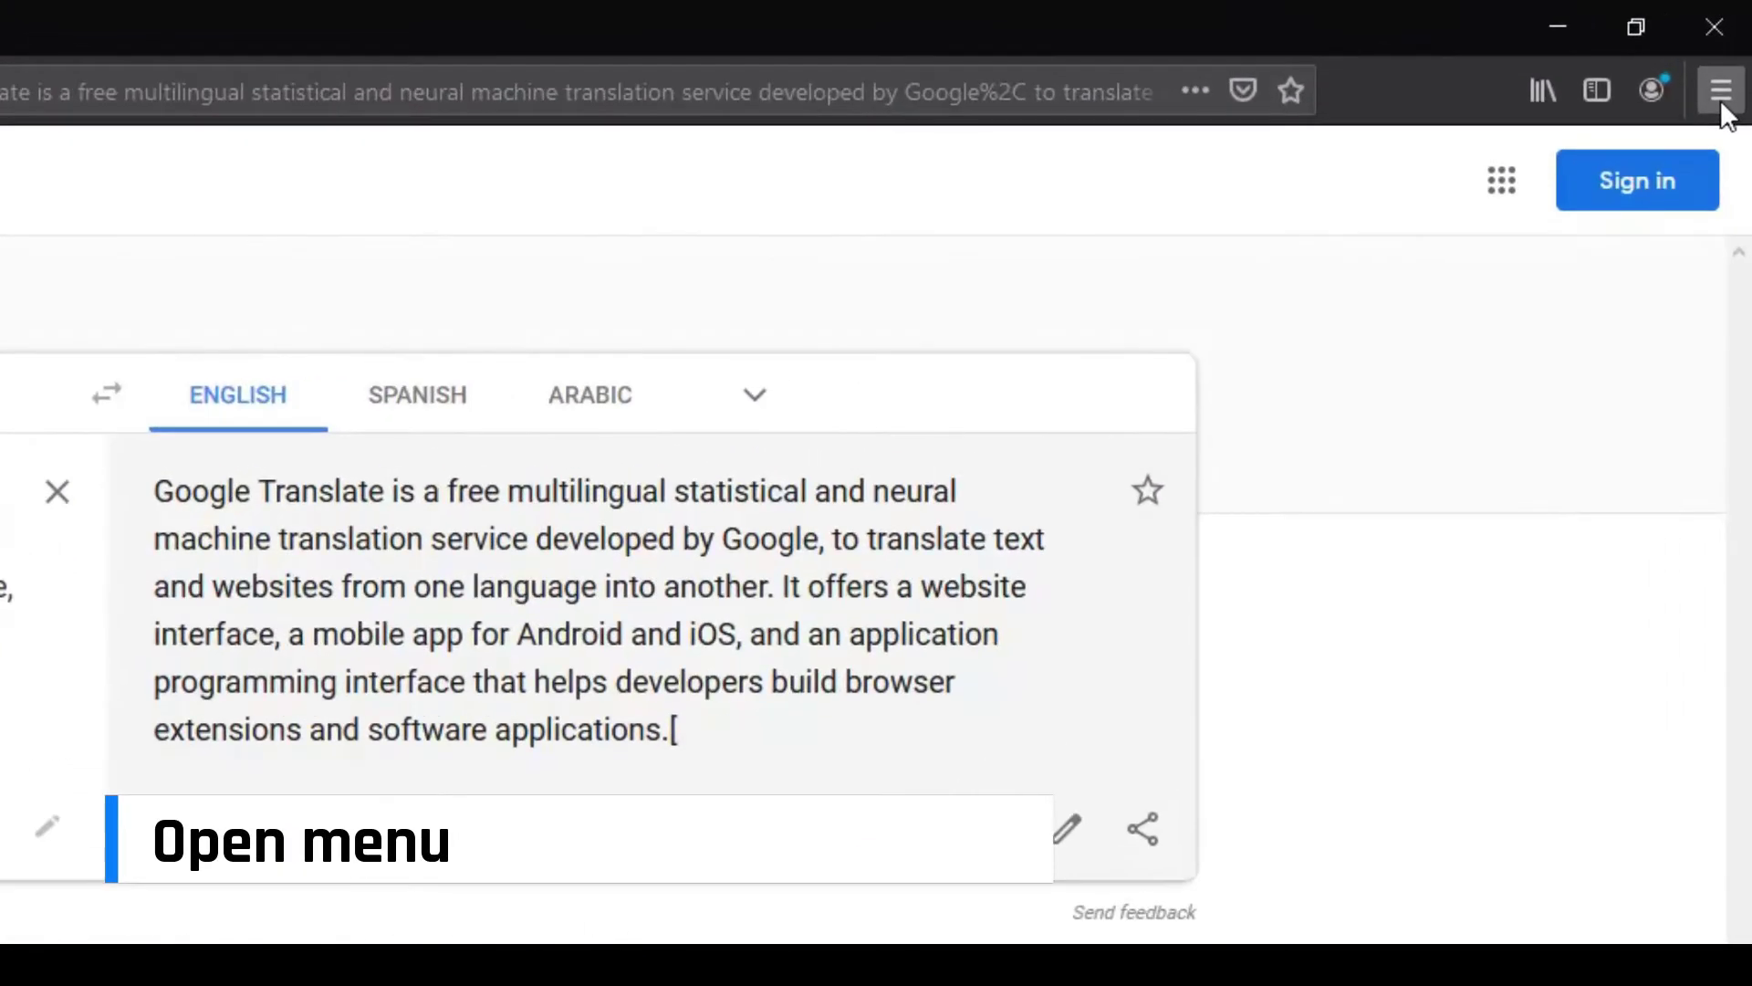
Open Firefox's Network monitor through ☰ > Web Developer > Network
{"action": "left_click", "coordinate": [1721, 91]}
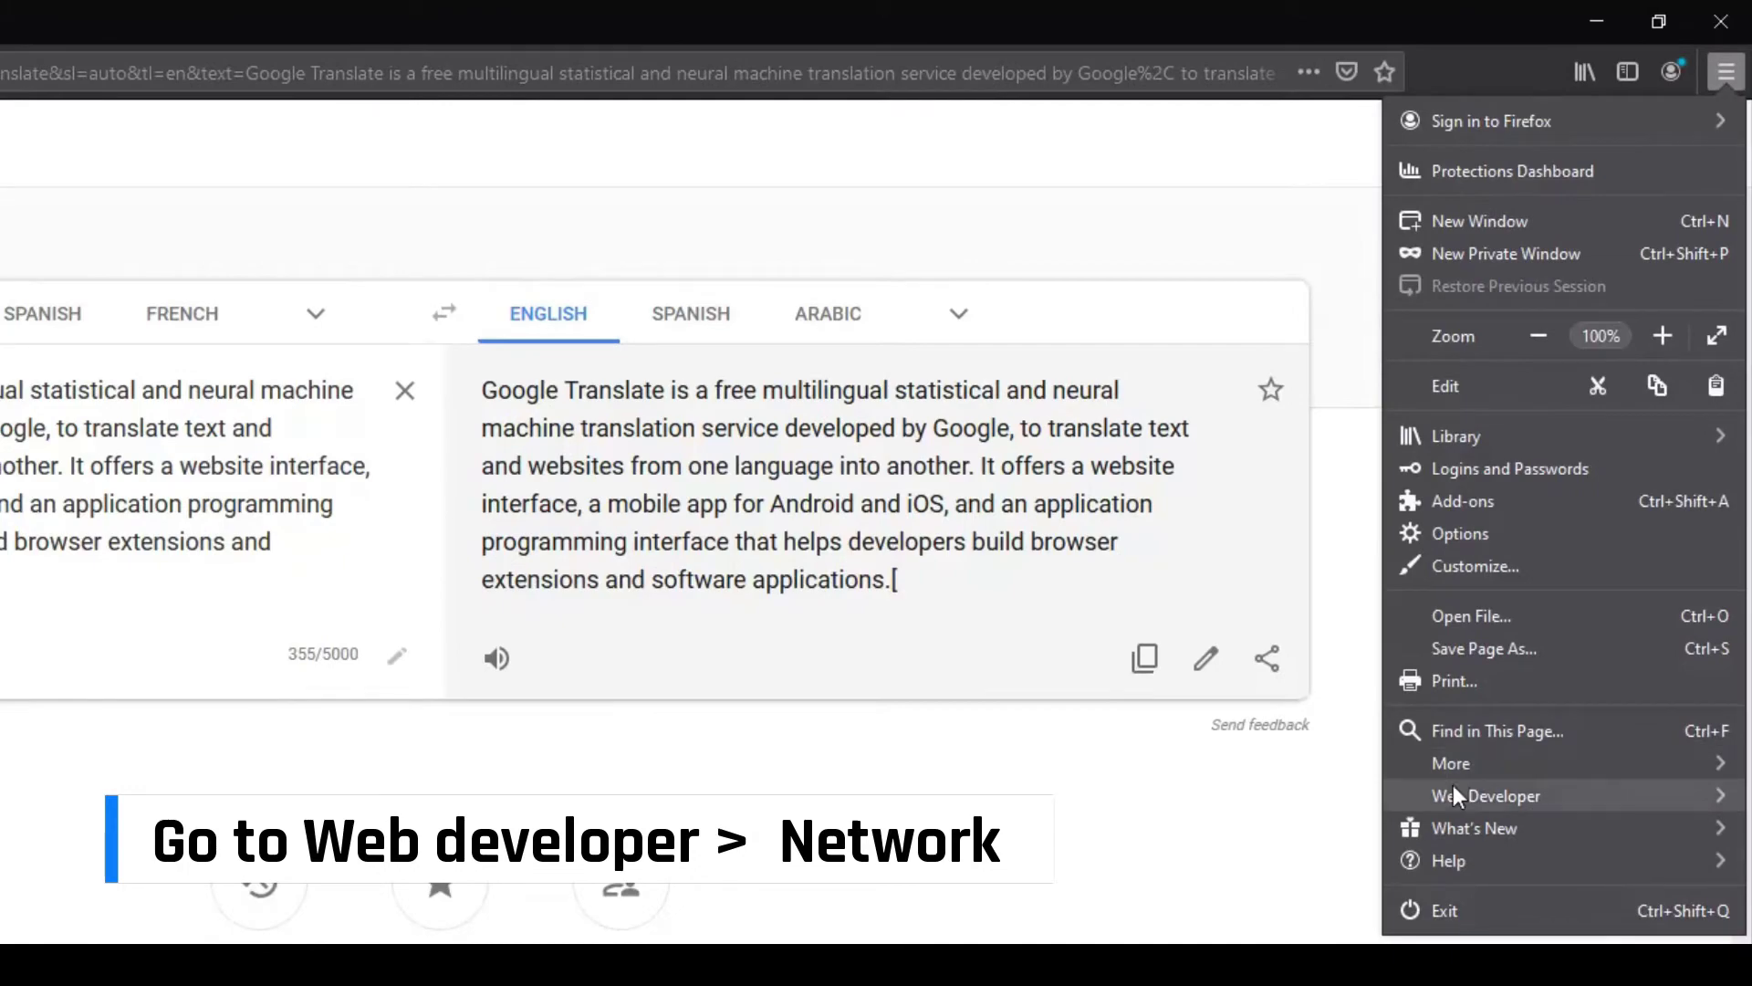
{"action": "left_click", "coordinate": [1532, 795]}
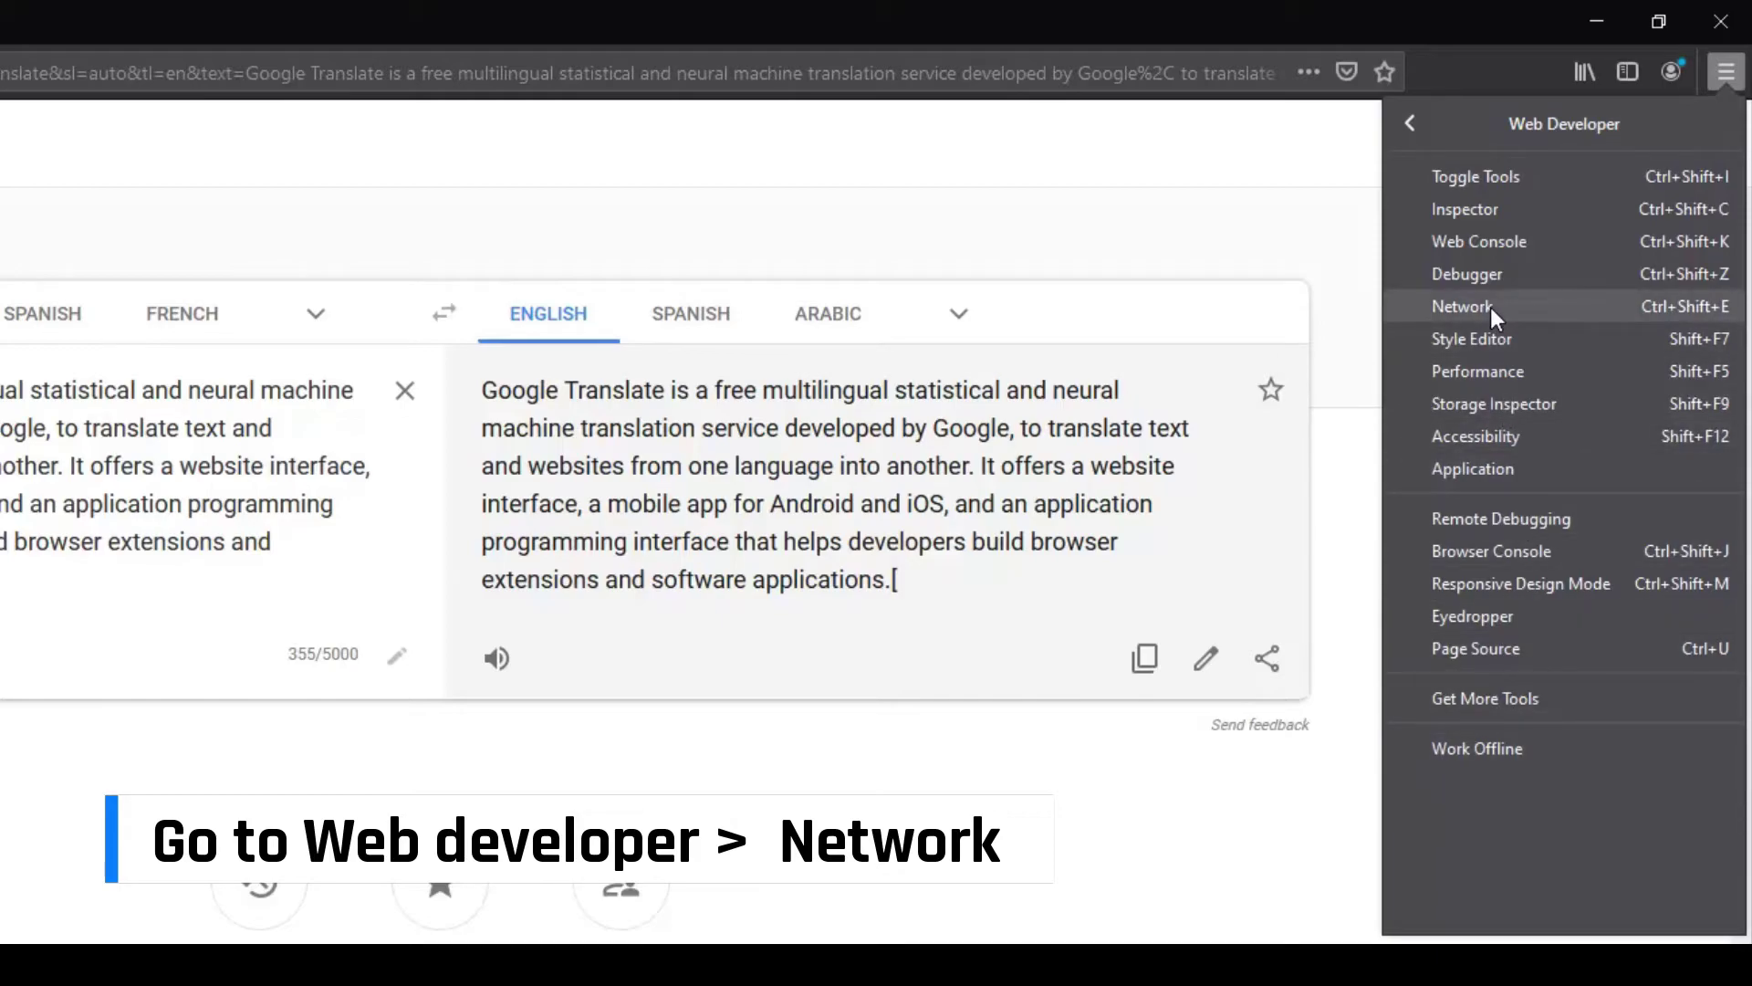
{"action": "left_click", "coordinate": [1513, 306]}
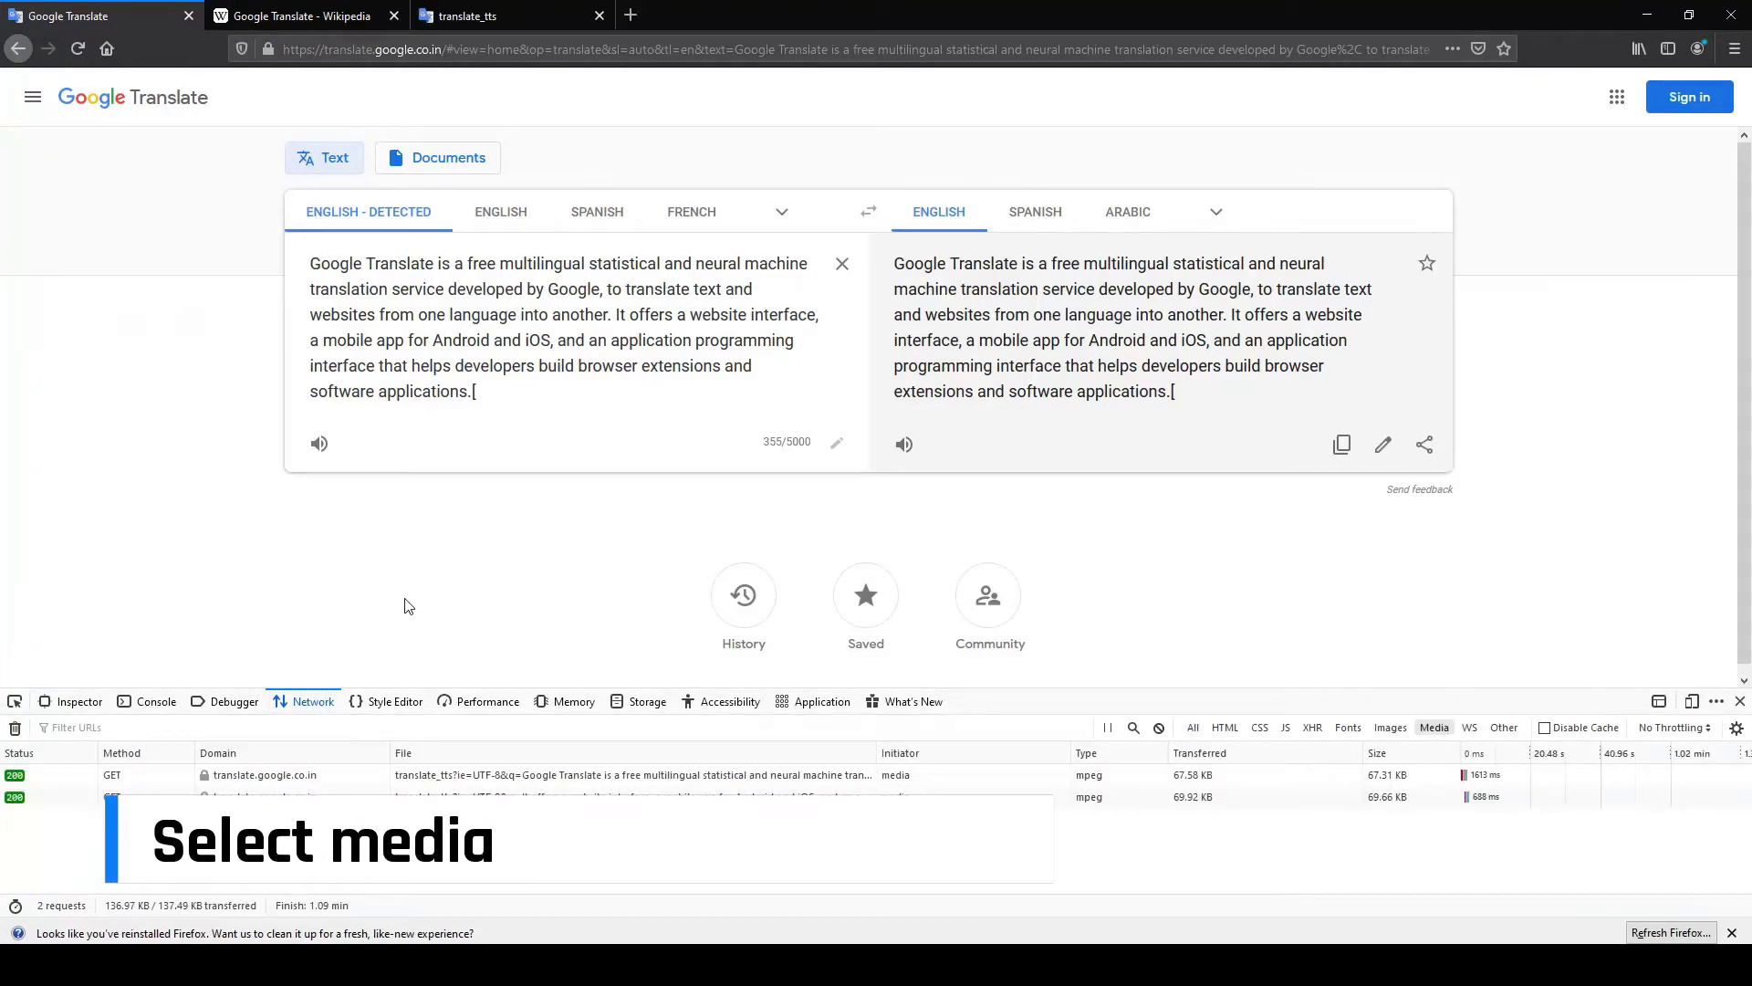
Play the source text with the Listen speaker so translate_tts requests appear in the network log
{"action": "left_click", "coordinate": [320, 444]}
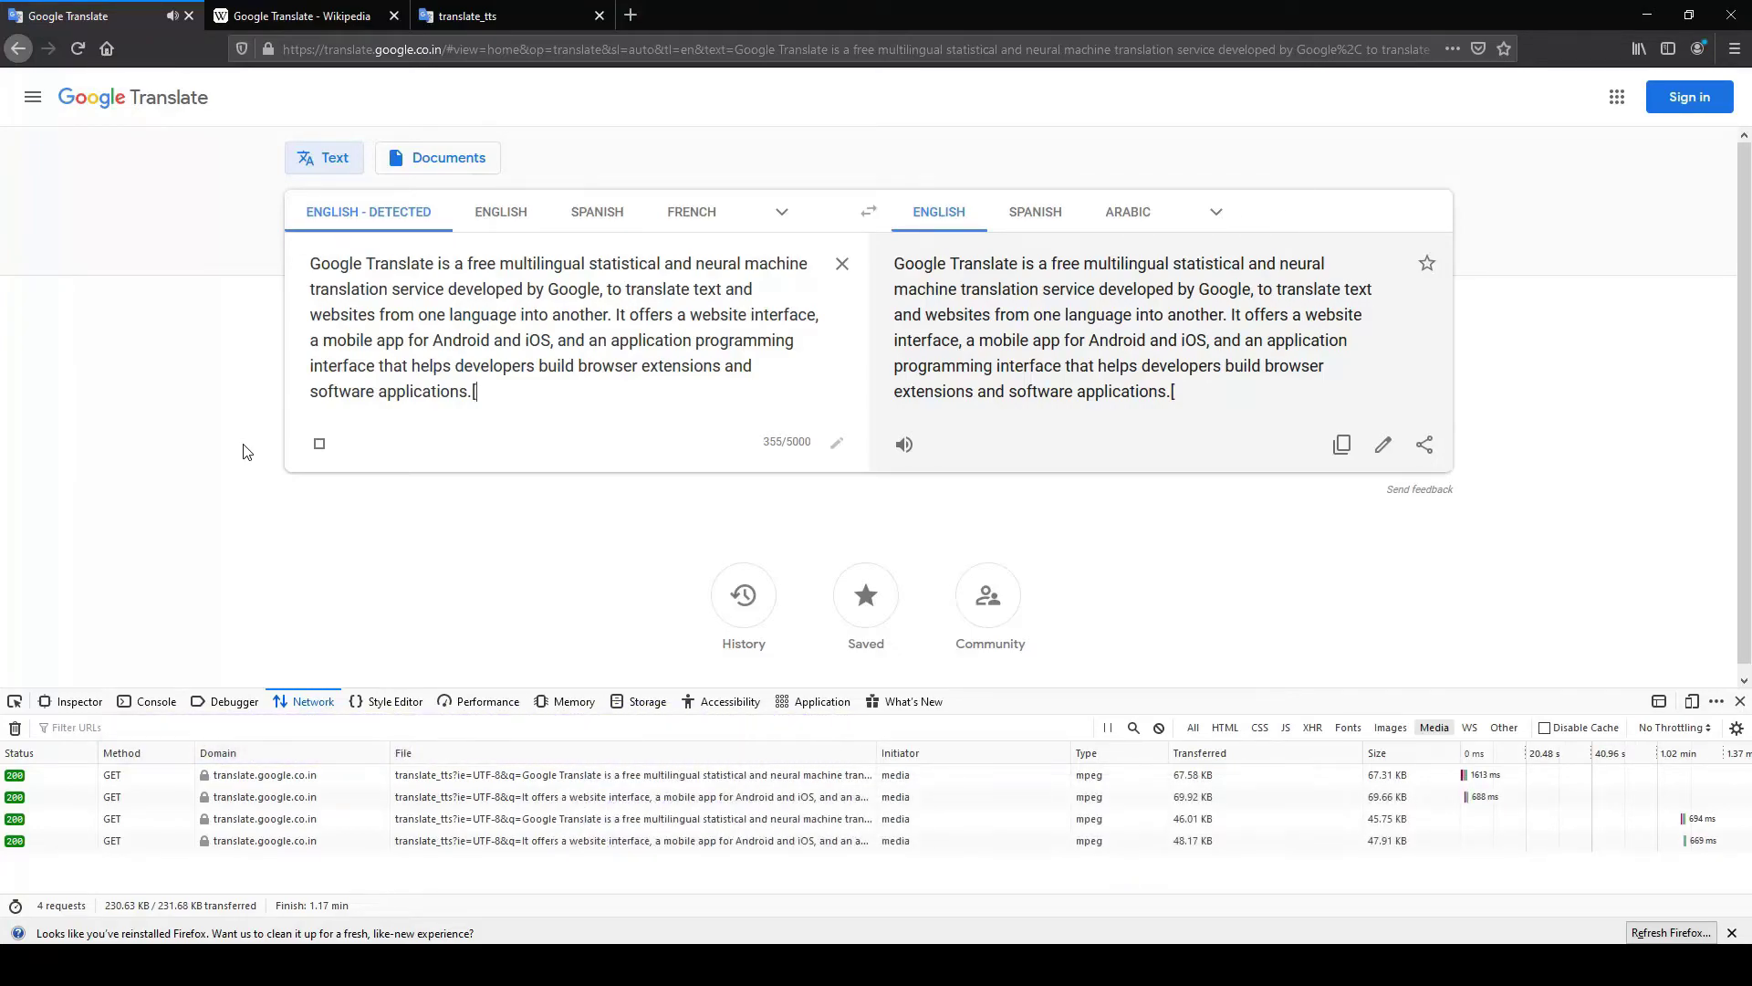
Open the last translate_tts request in a new tab as a 12-second audio clip
{"action": "right_click", "coordinate": [554, 844]}
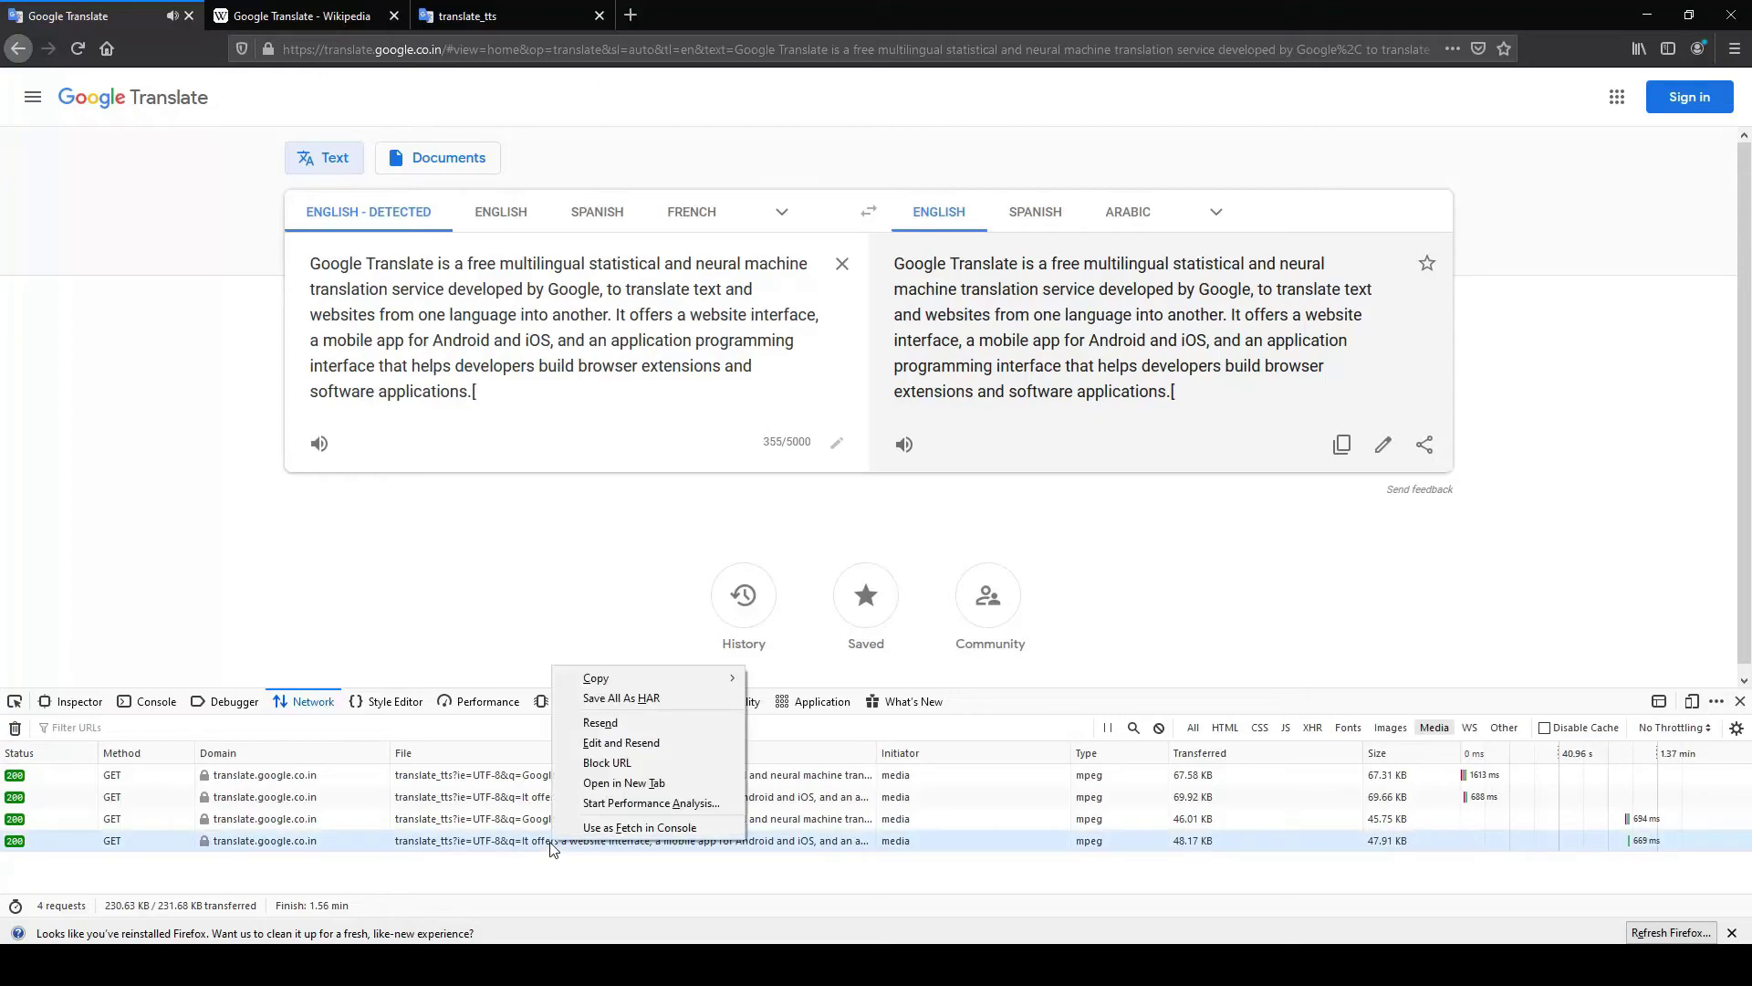
{"action": "mouse_move", "coordinate": [636, 685]}
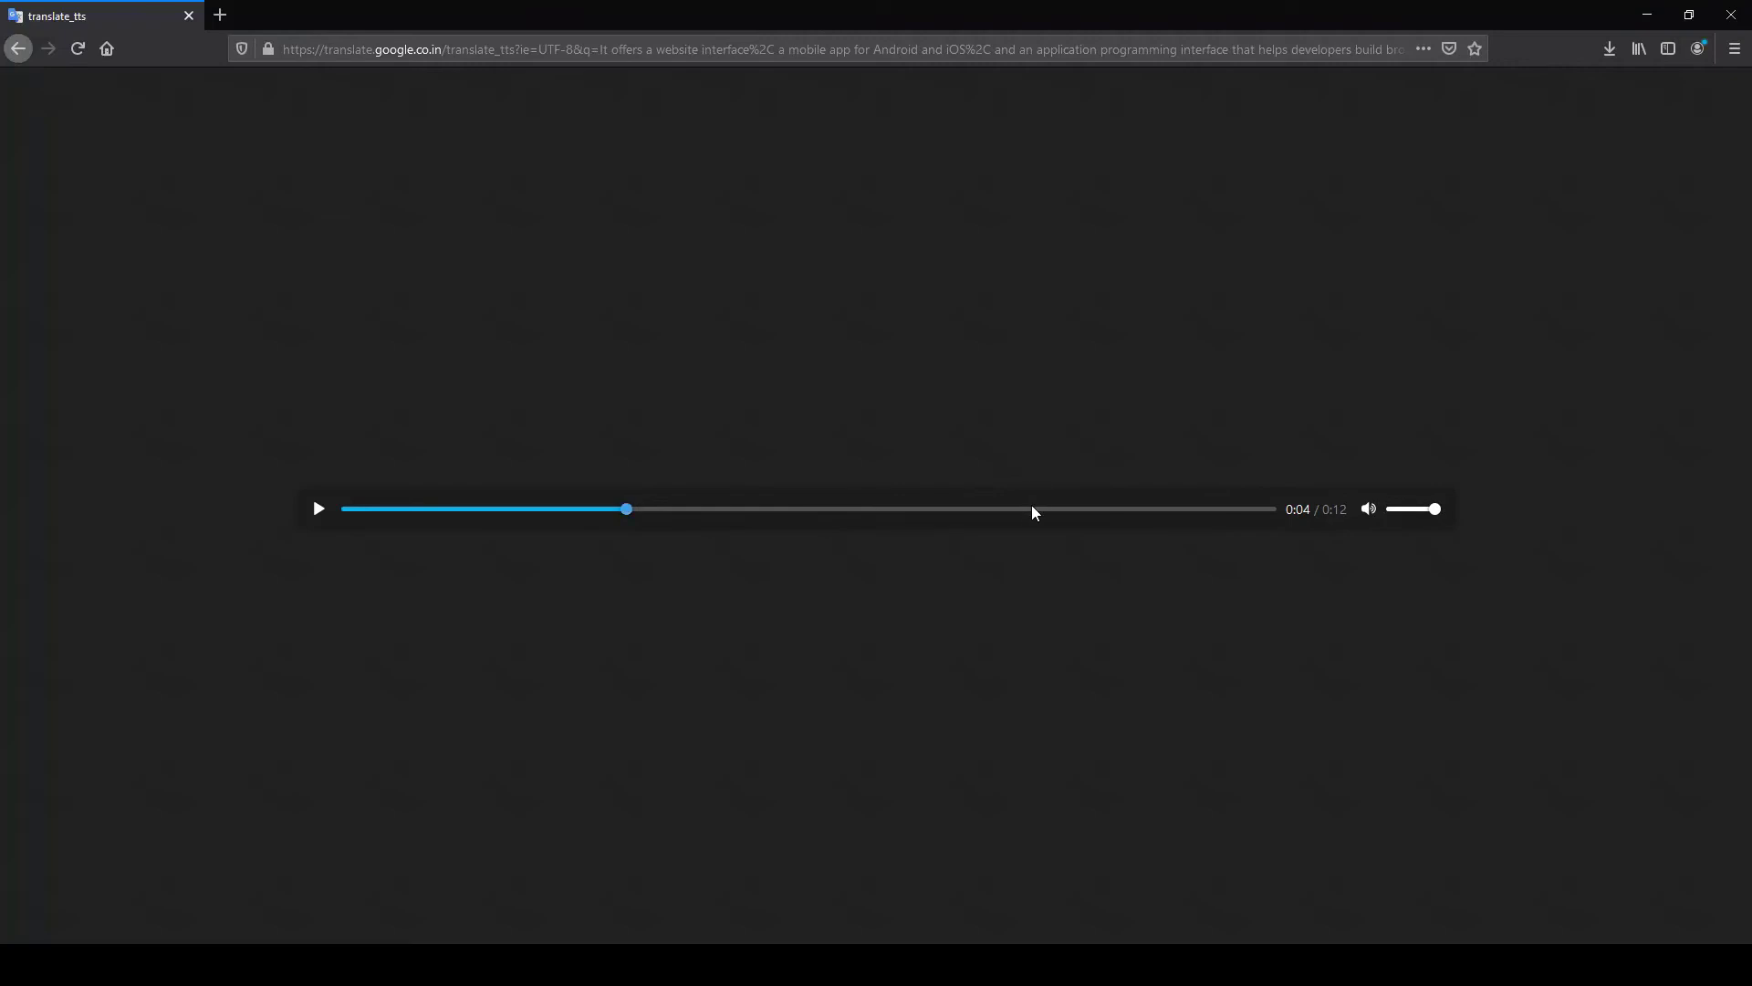
Choose Save Audio As for the translate_tts clip from the audio player's context menu
{"action": "right_click", "coordinate": [1035, 512]}
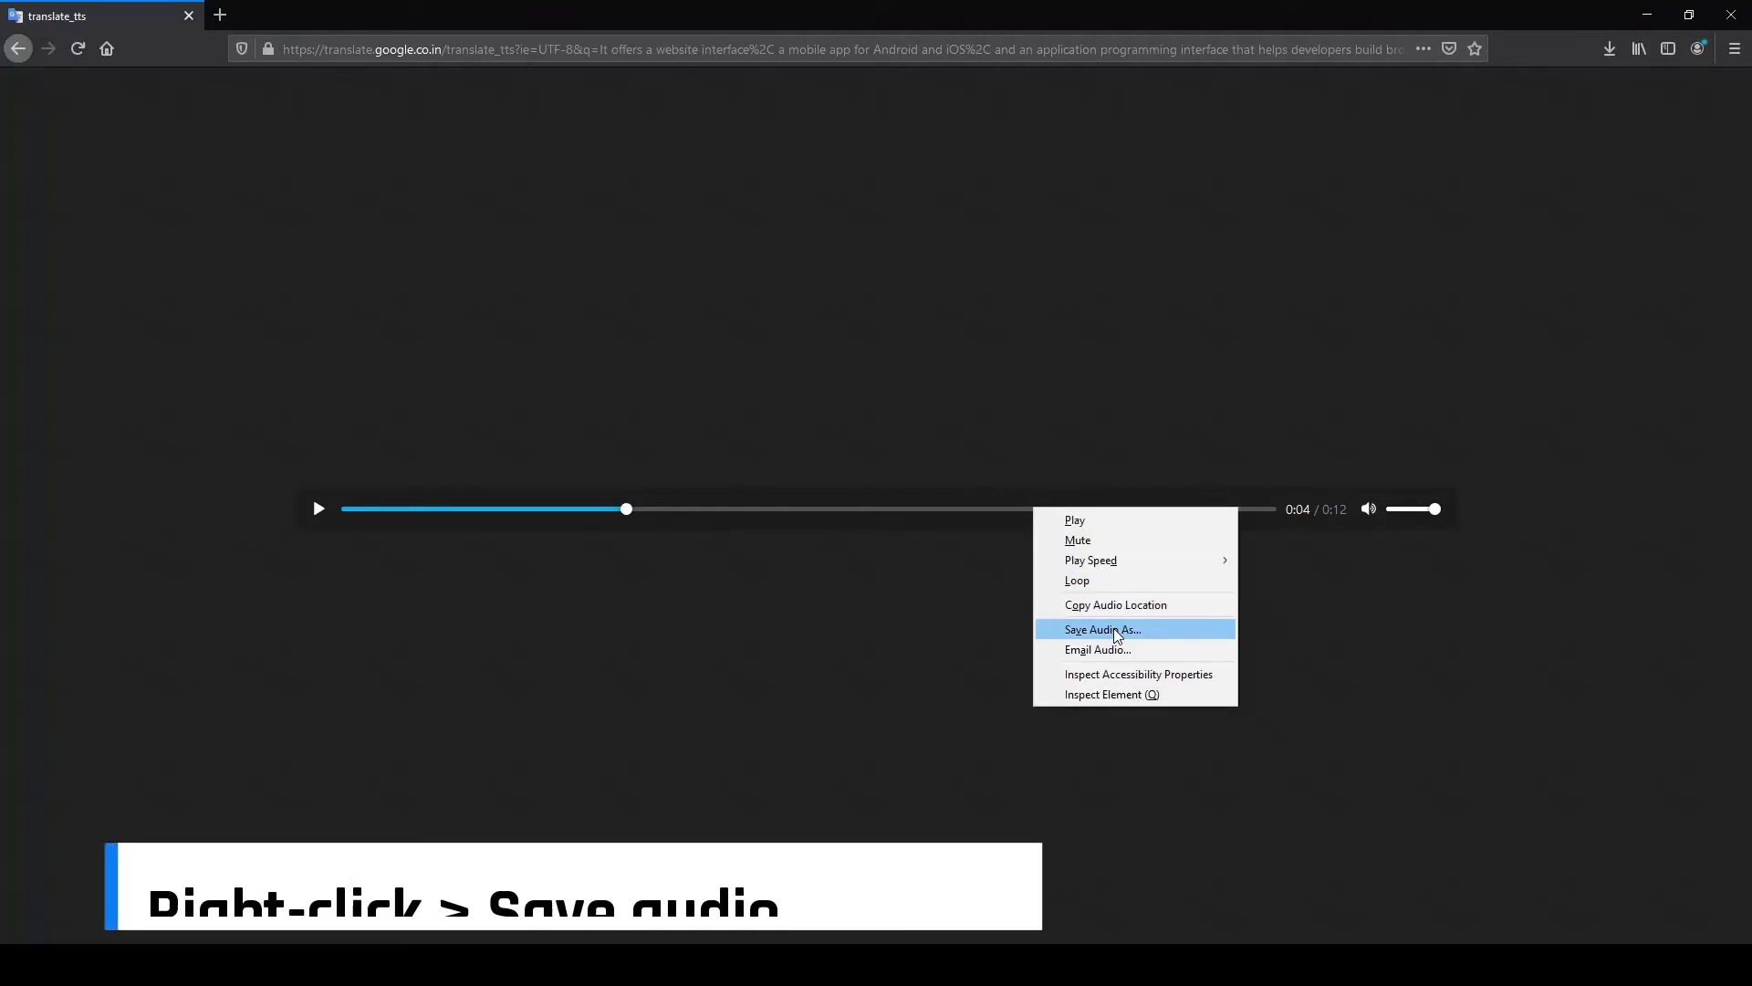
{"action": "left_click", "coordinate": [1158, 631]}
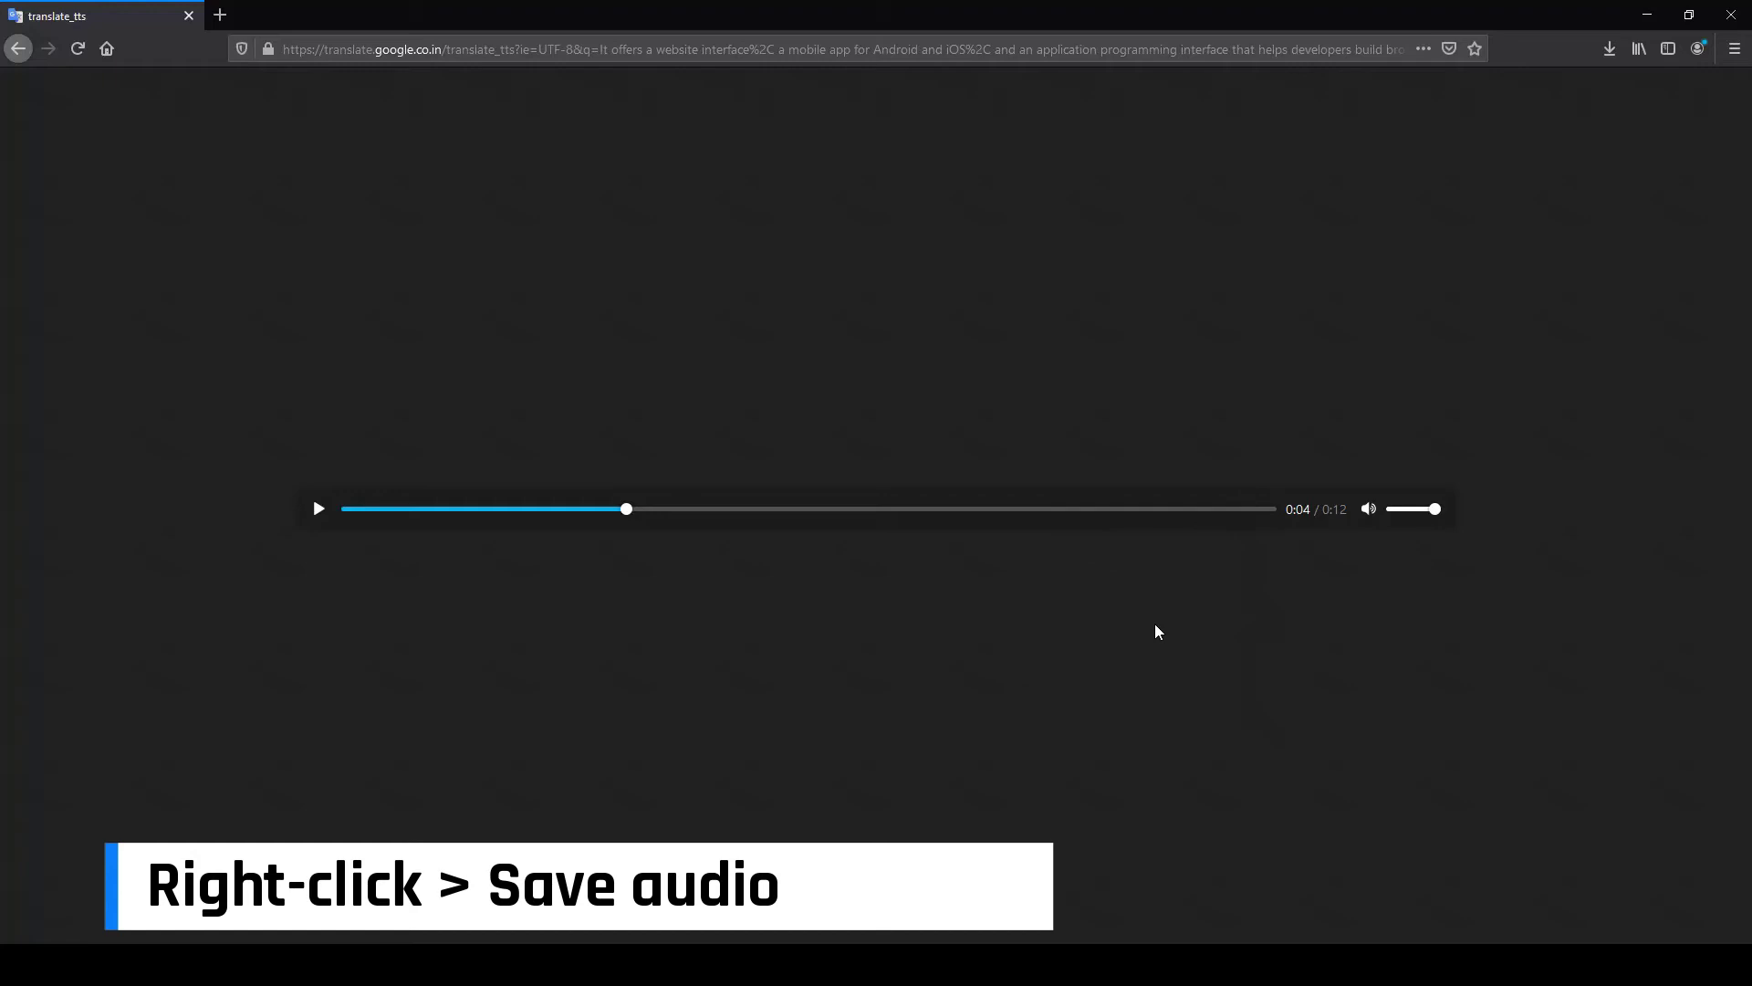